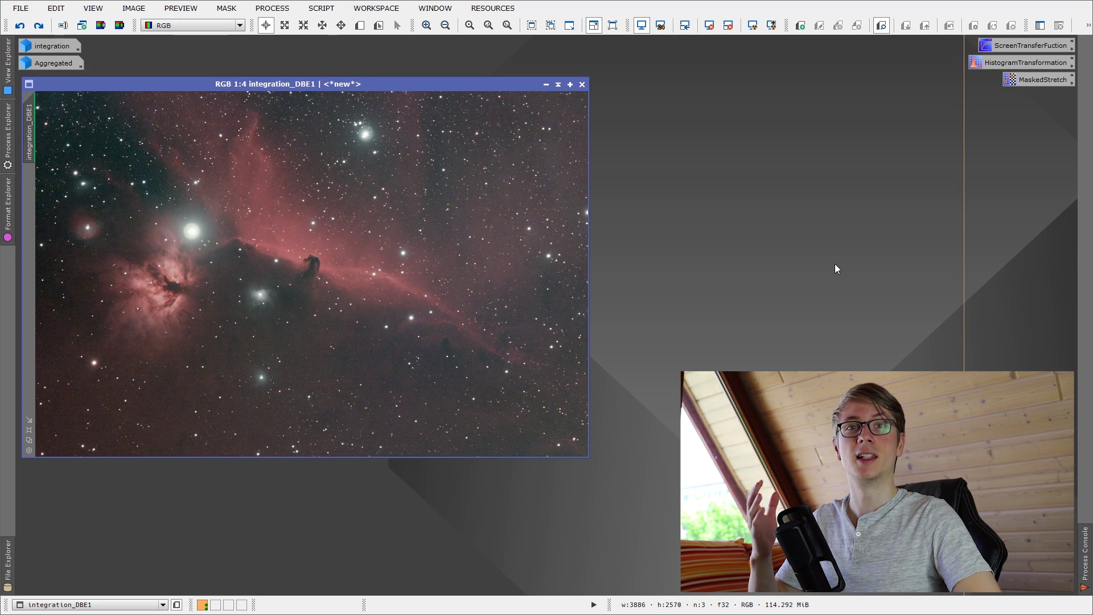
- Compare the nebula image with and without the screen auto-stretch, ending on the unstretched linear view
left_click(710, 25)
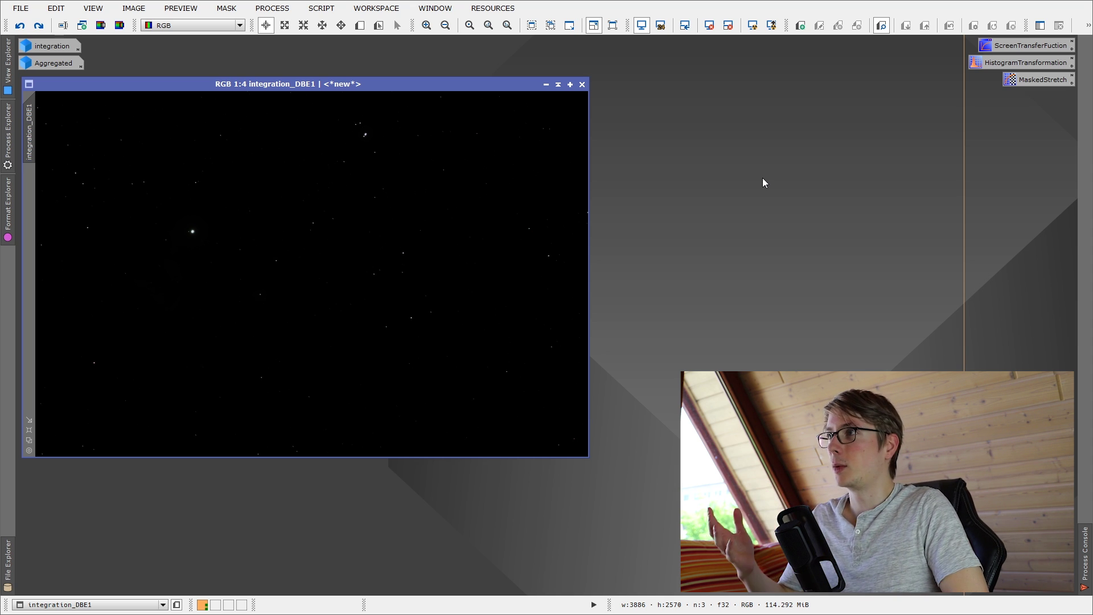
left_click(764, 29)
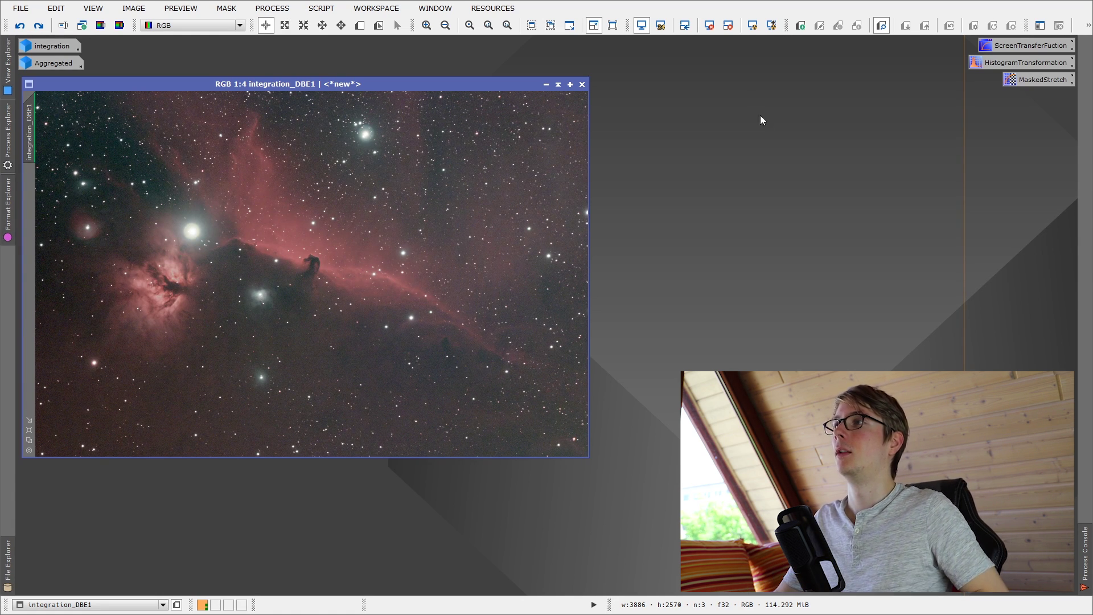
left_click(711, 26)
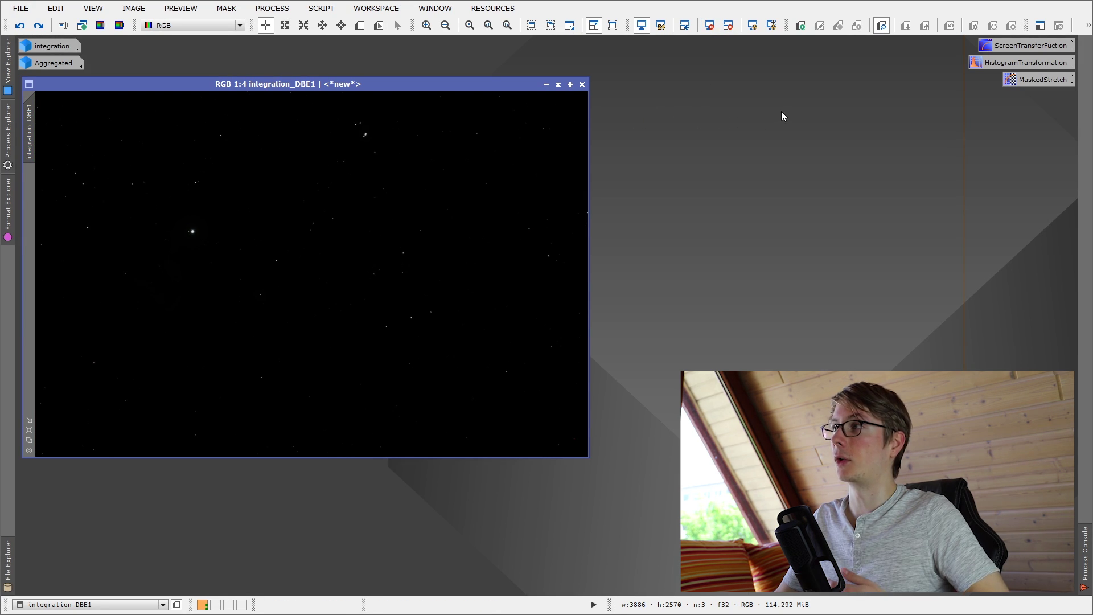
- Open the ScreenTransferFunction and HistogramTransformation processes and place their windows one above the other beside the image
double_click(1018, 50)
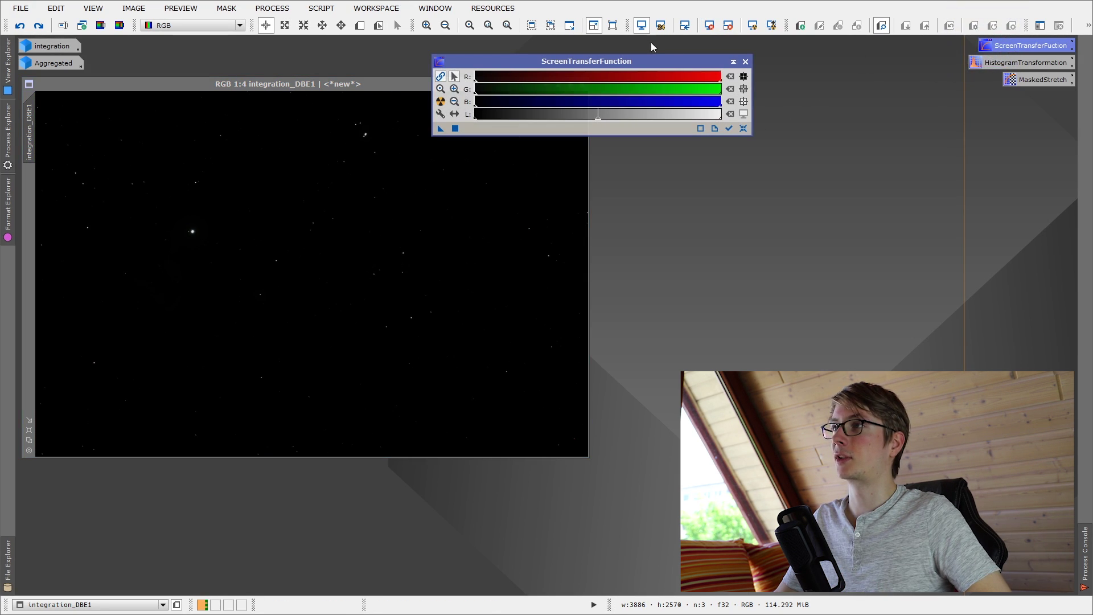
left_click_drag(625, 59, 825, 51)
double_click(1019, 63)
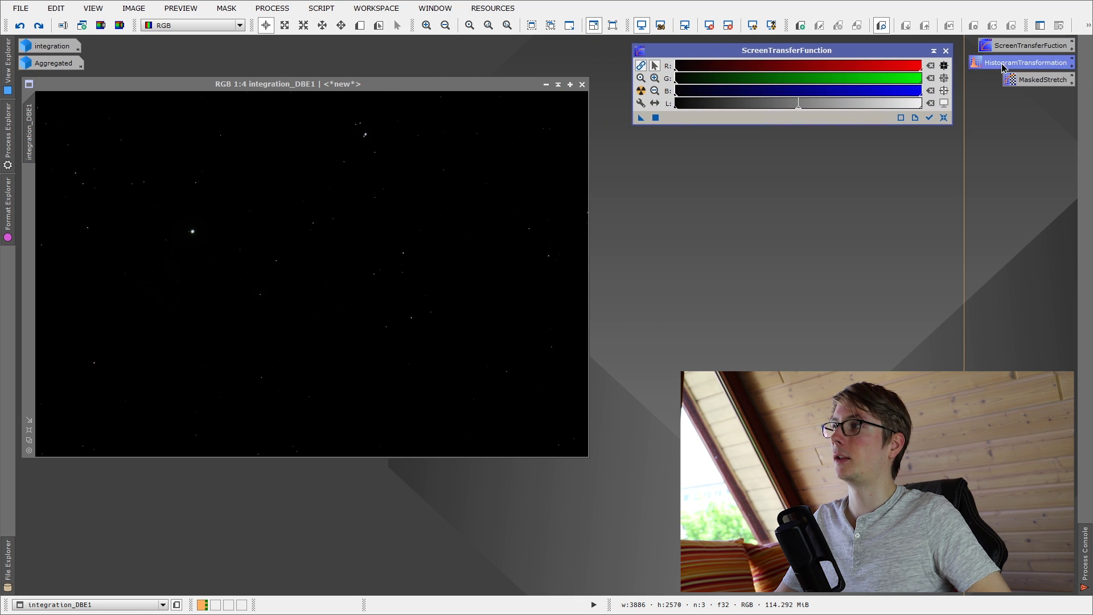
left_click_drag(906, 63, 794, 143)
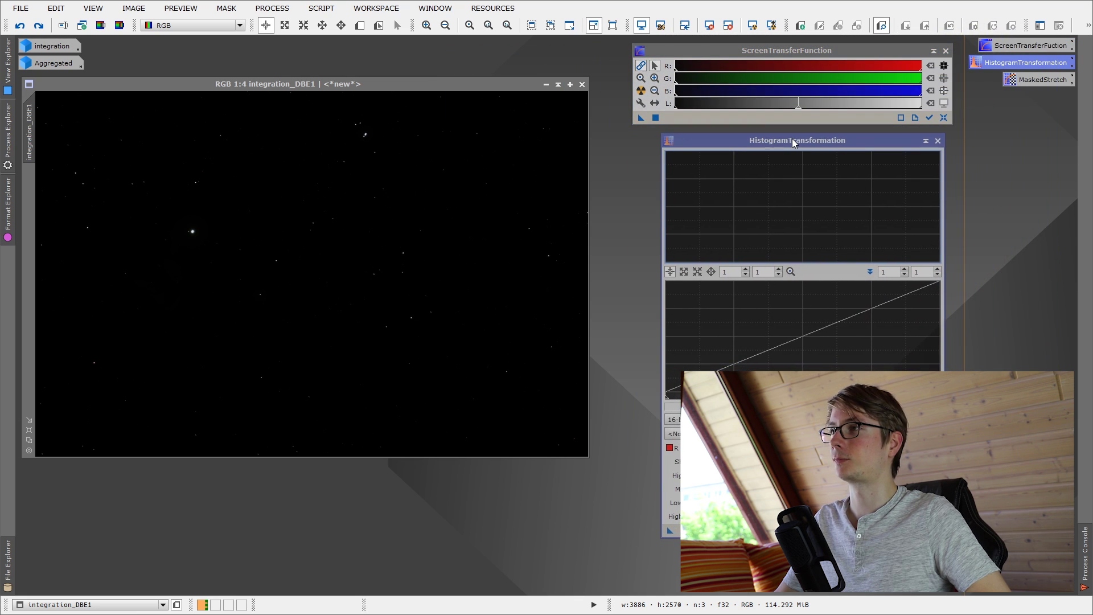
- Transfer an automatic screen stretch to HistogramTransformation and apply it permanently to the nebula image with the screen stretch removed
left_click(642, 92)
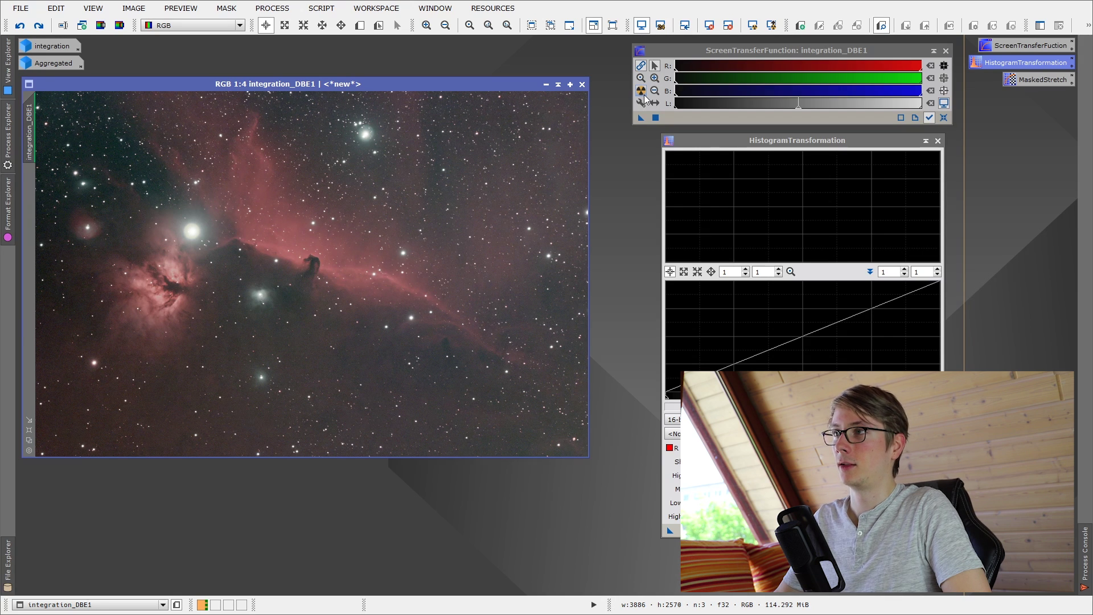
left_click_drag(640, 116, 739, 533)
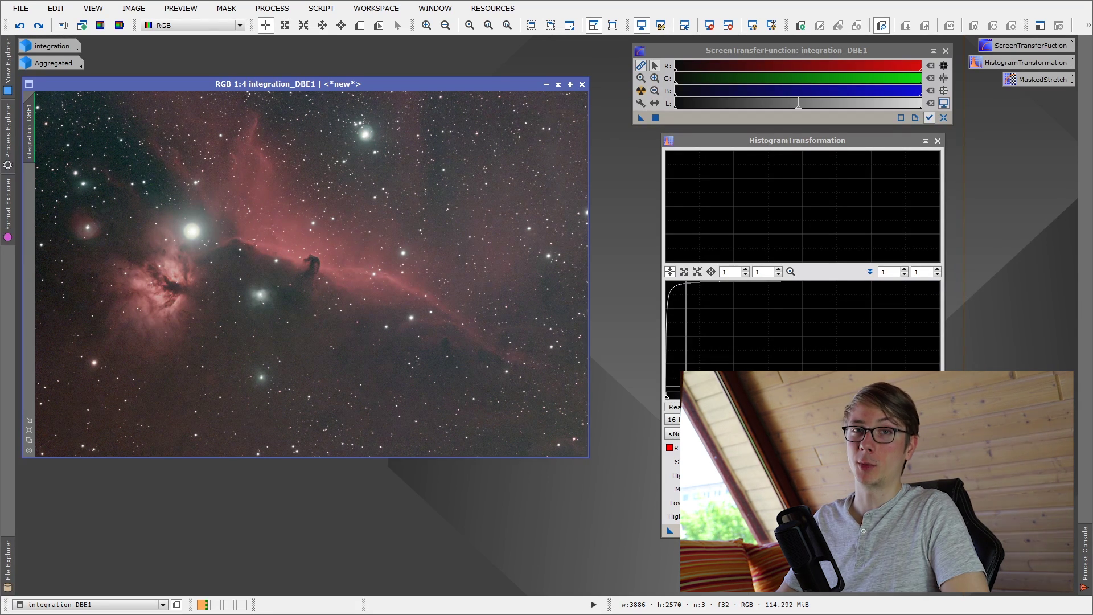
left_click(710, 25)
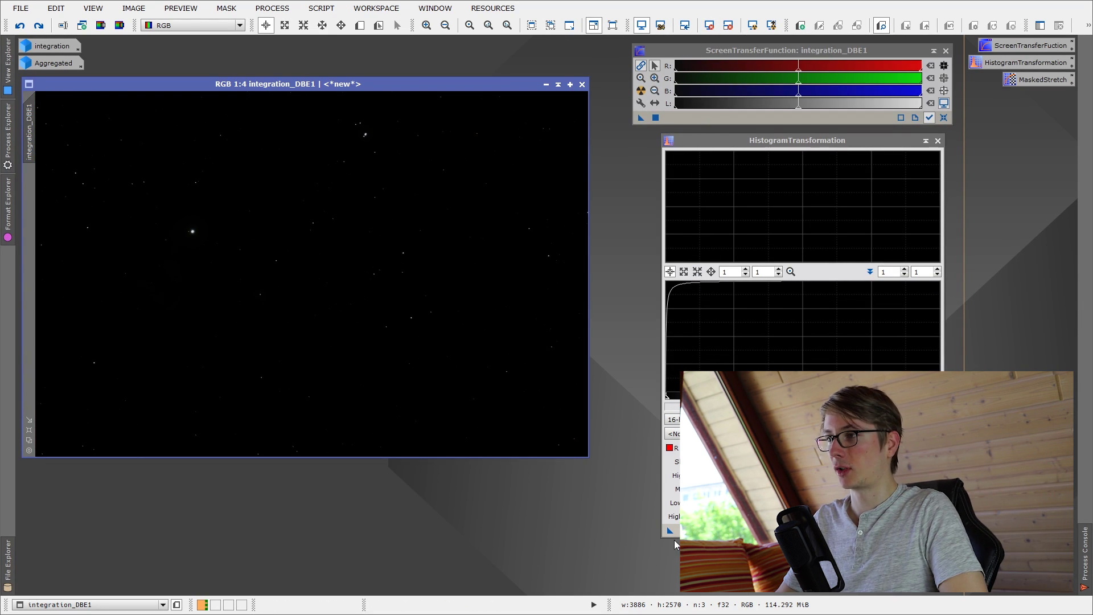
left_click_drag(670, 530, 489, 318)
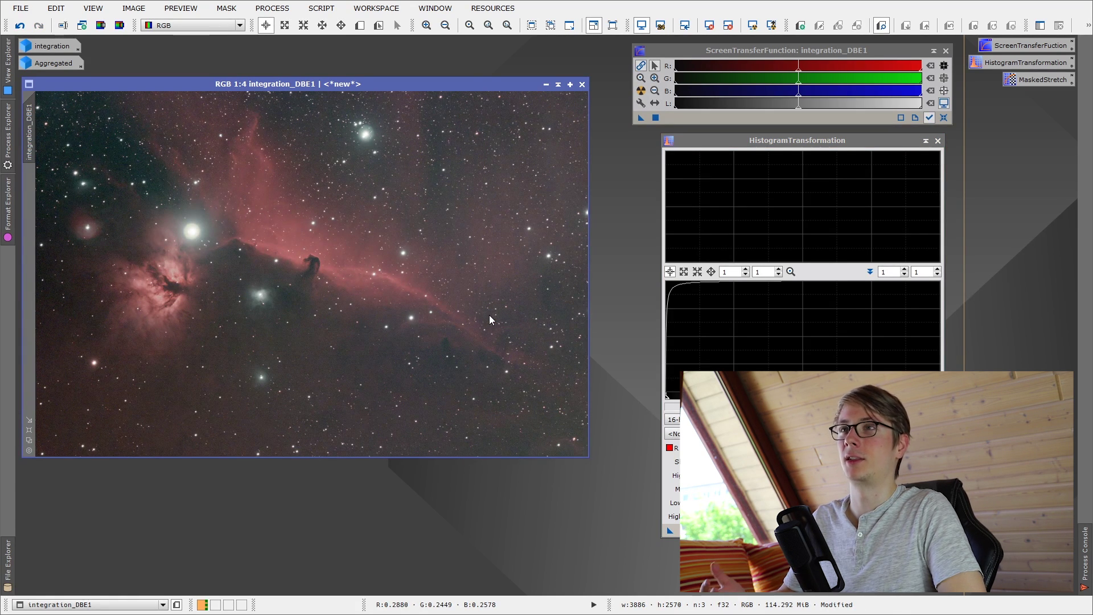
- Undo the histogram stretch on the nebula image and turn the screen auto-stretch back on
right_click(371, 242)
left_click(393, 250)
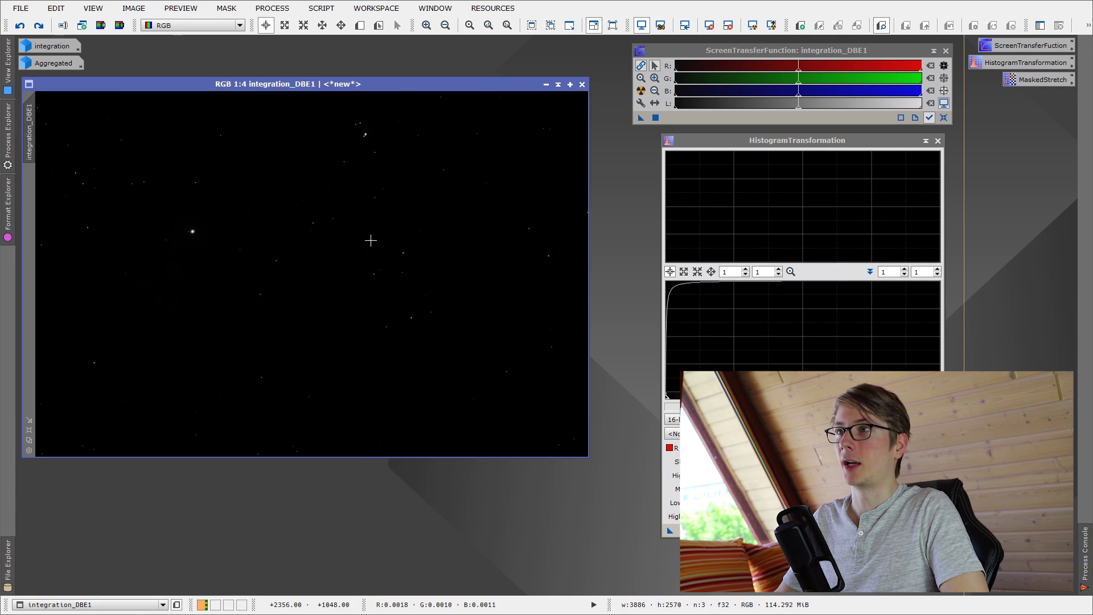
right_click(361, 215)
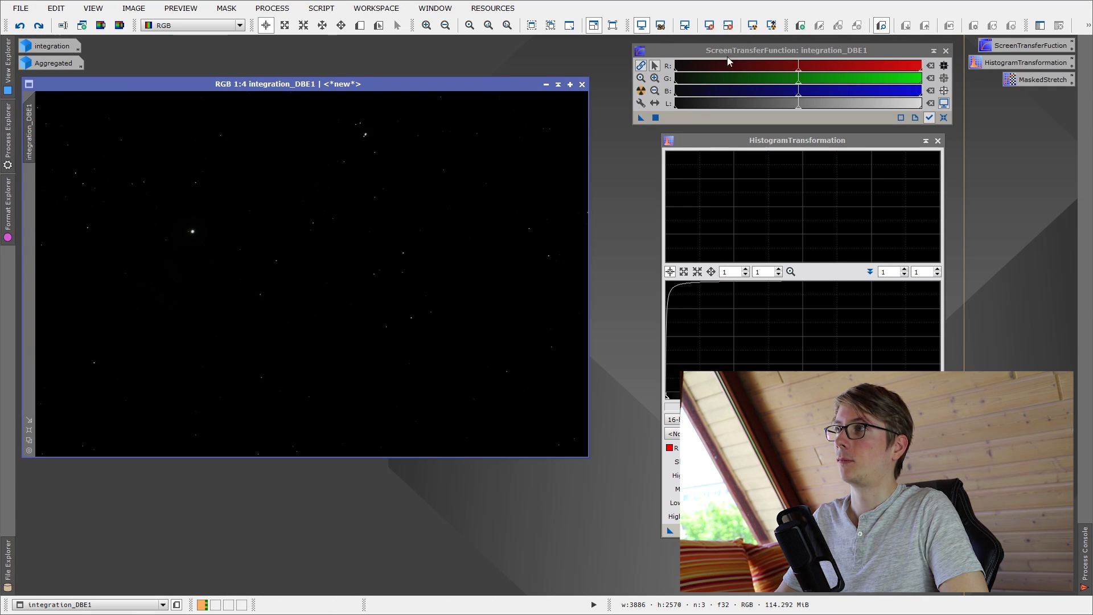
left_click(753, 27)
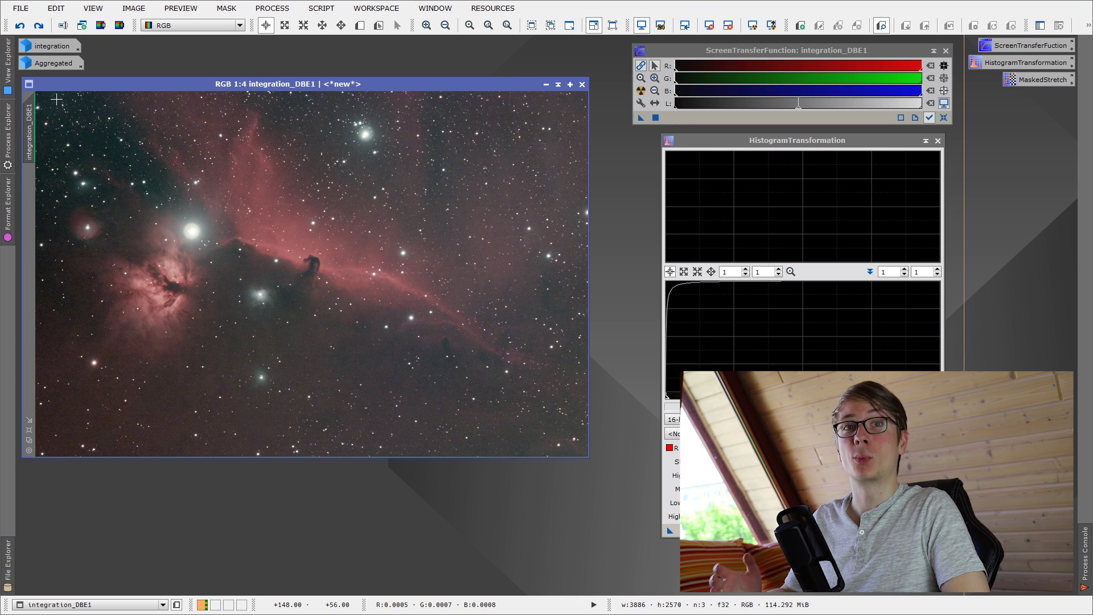
- Remove the screen stretch, reapply the histogram stretch to the image, and make HistogramTransformation track the active view
left_click(710, 26)
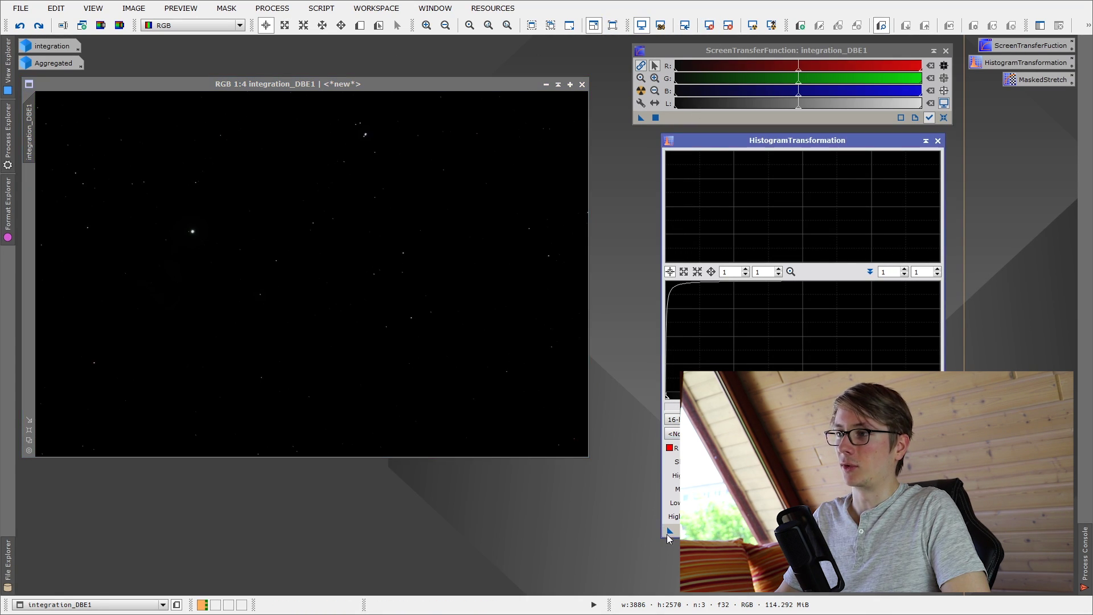
left_click_drag(670, 530, 447, 302)
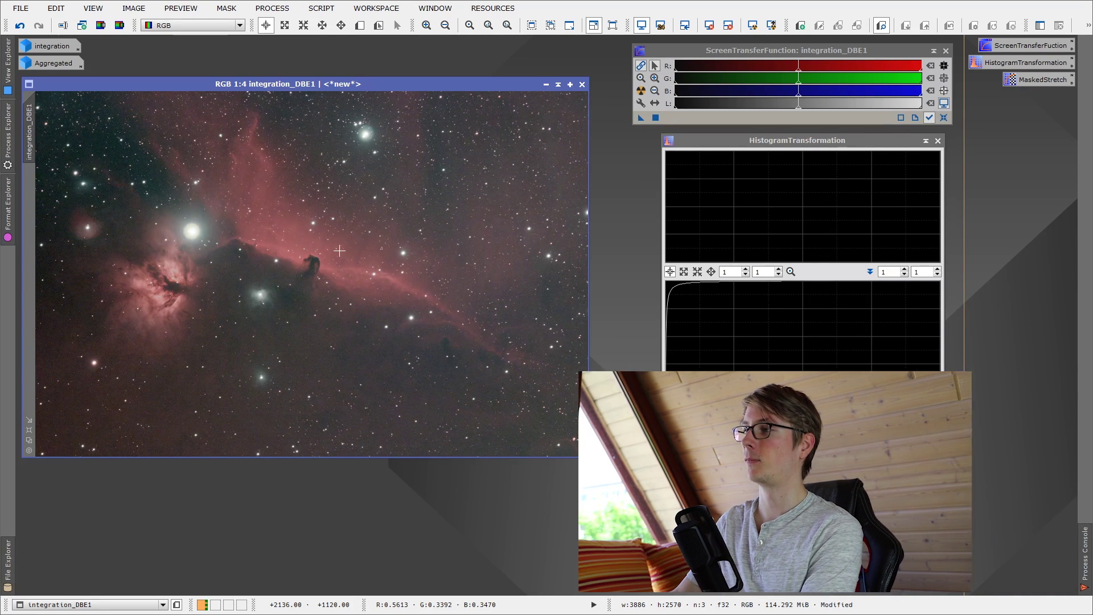
left_click(922, 532)
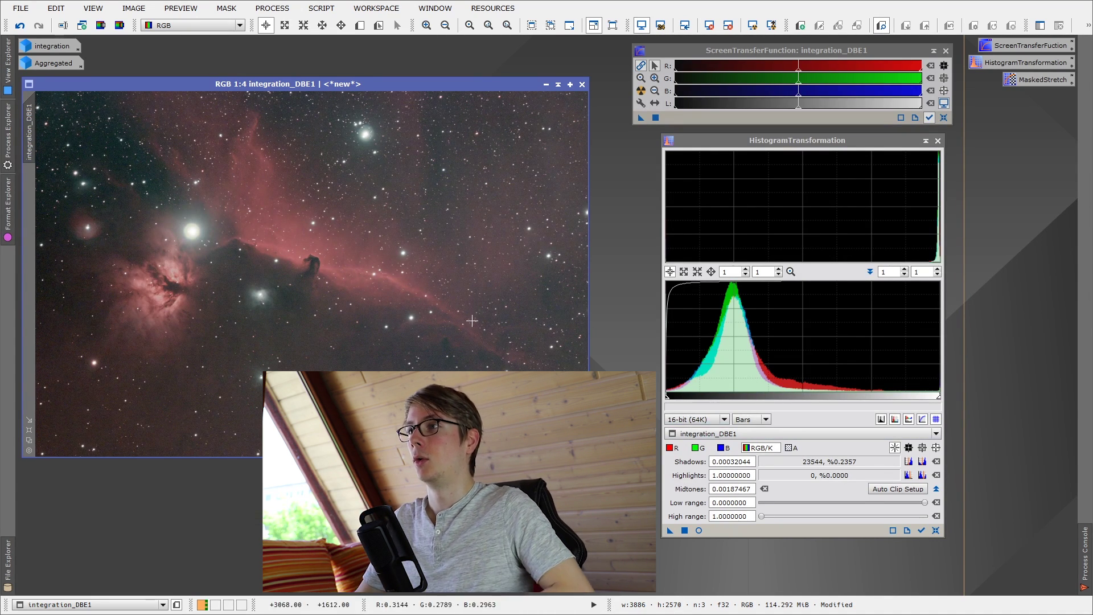
- Undo the histogram stretch on the image and reset HistogramTransformation to its defaults
right_click(432, 264)
key("Escape")
key("ctrl+z")
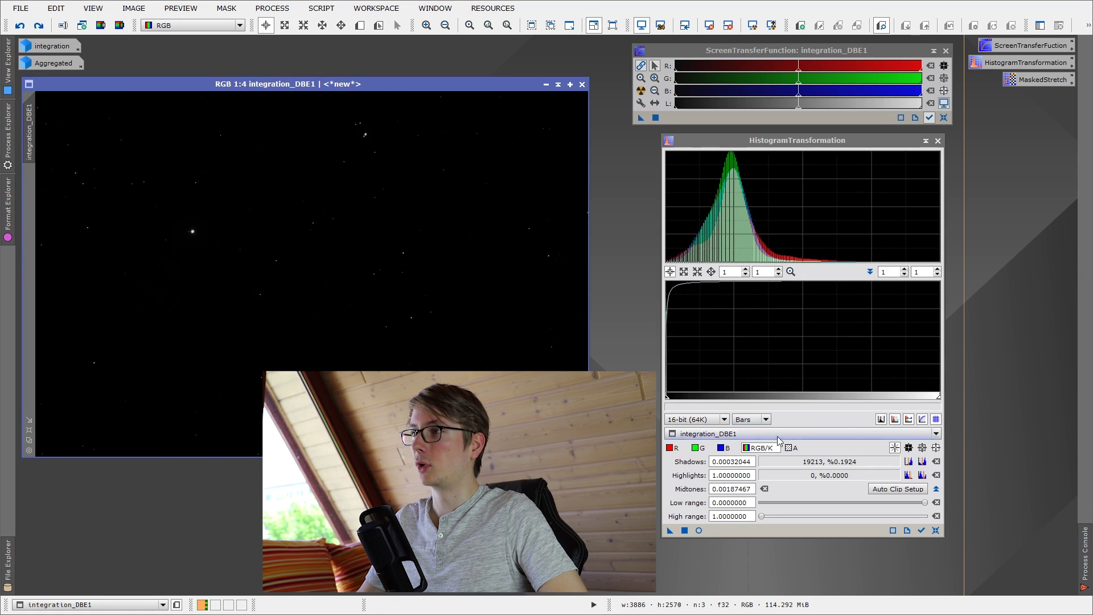
left_click(922, 530)
left_click(935, 531)
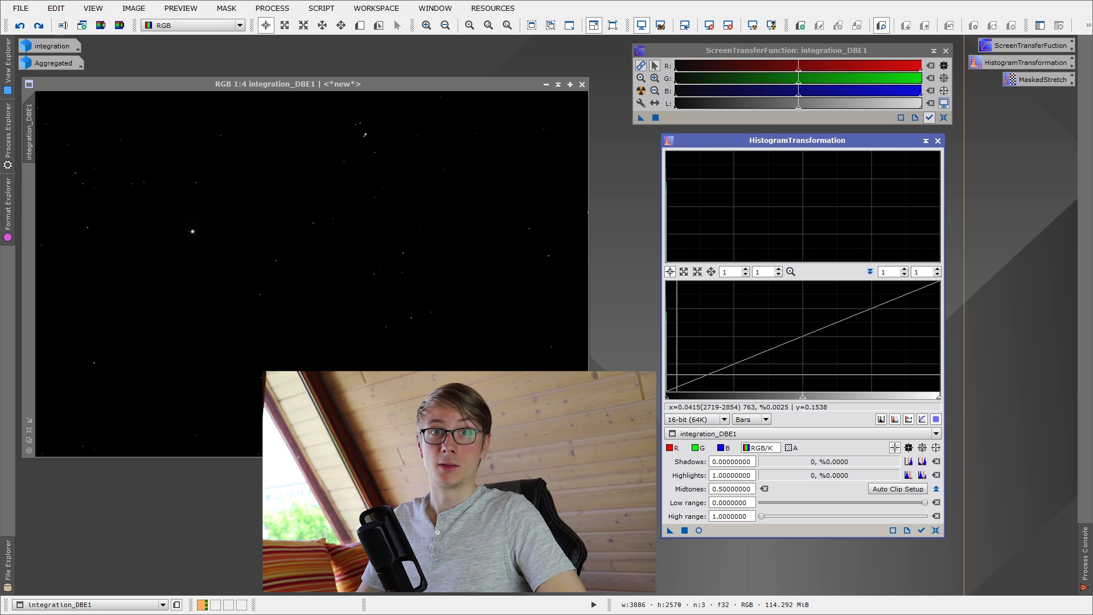
- Load a fresh auto-stretch from ScreenTransferFunction into HistogramTransformation and apply it to the image with the screen stretch removed
left_click(642, 120)
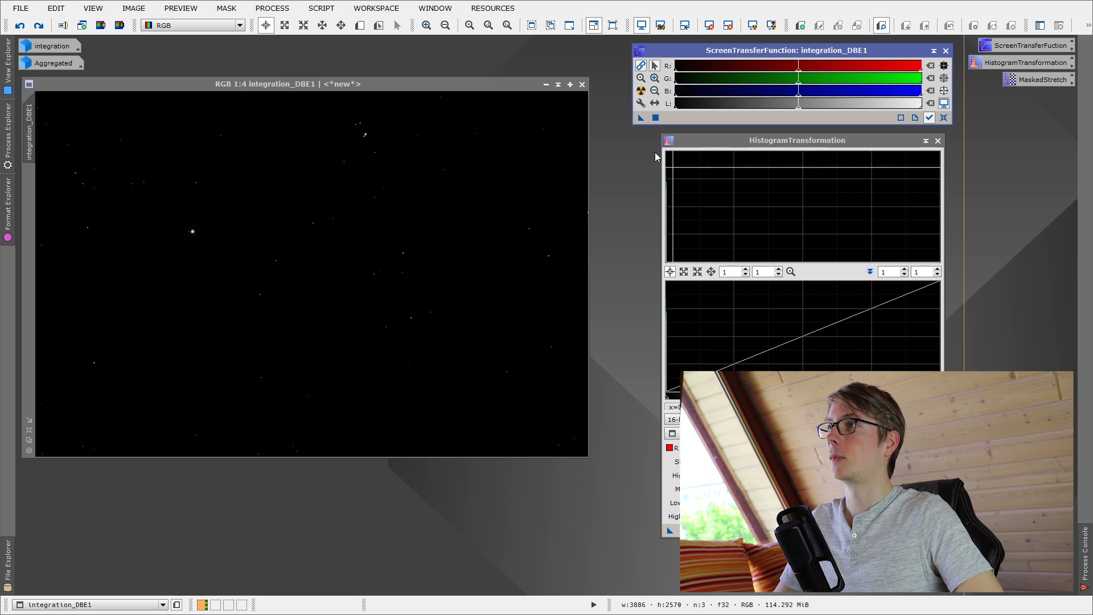
left_click(642, 92)
left_click_drag(640, 118, 668, 174)
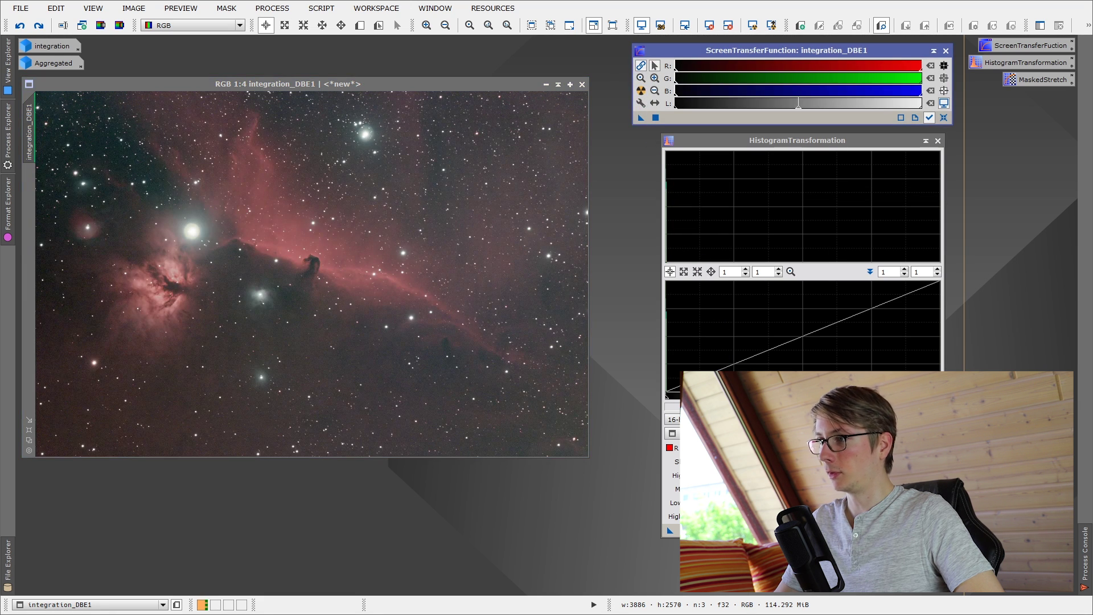
left_click(709, 25)
left_click_drag(670, 531, 509, 335)
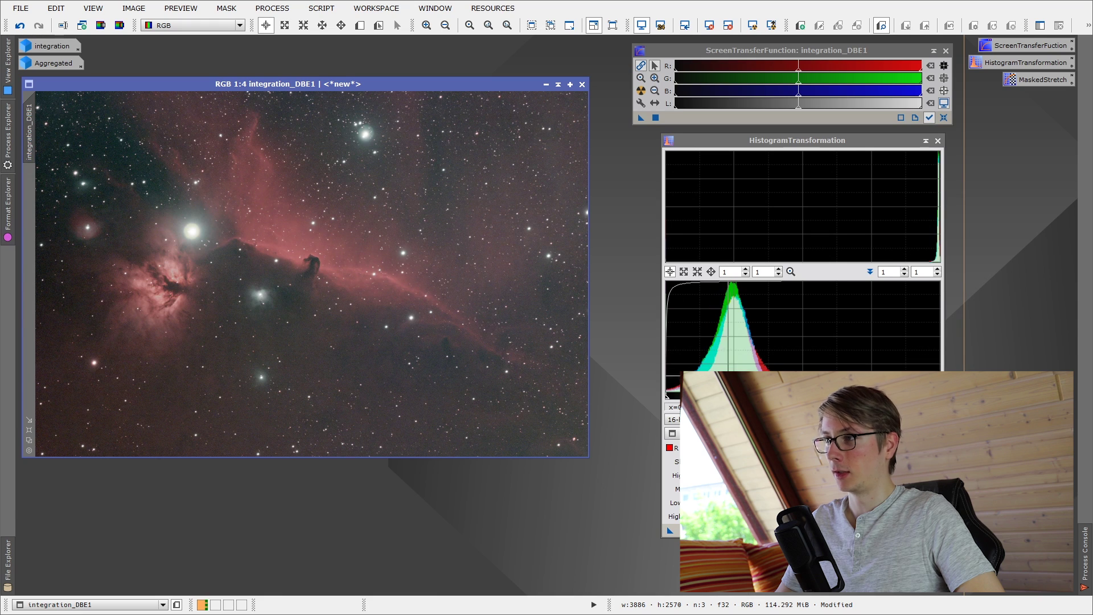
- Try an additional histogram stretch on the image with shadows 0.01867220 and midtones 0.45454545, and undo it
left_click(936, 531)
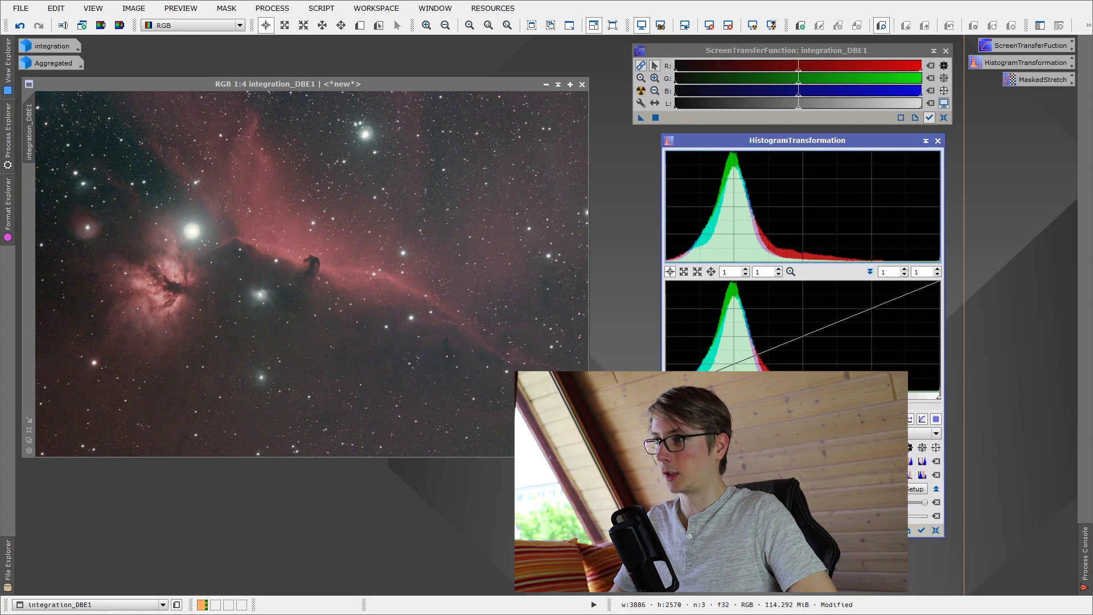
left_click_drag(666, 399, 671, 399)
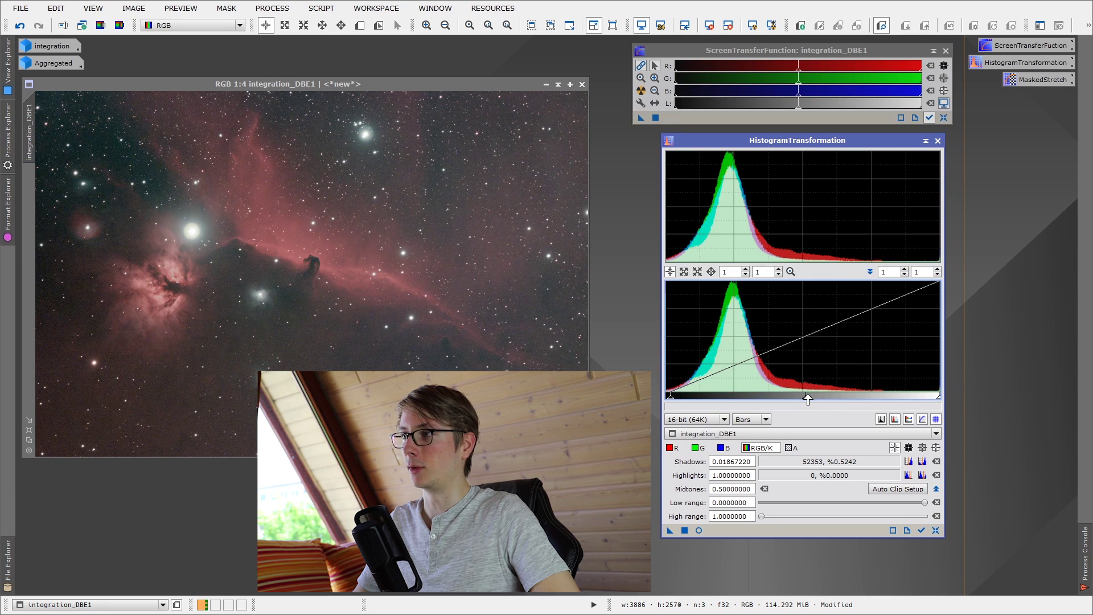
left_click_drag(809, 398, 793, 399)
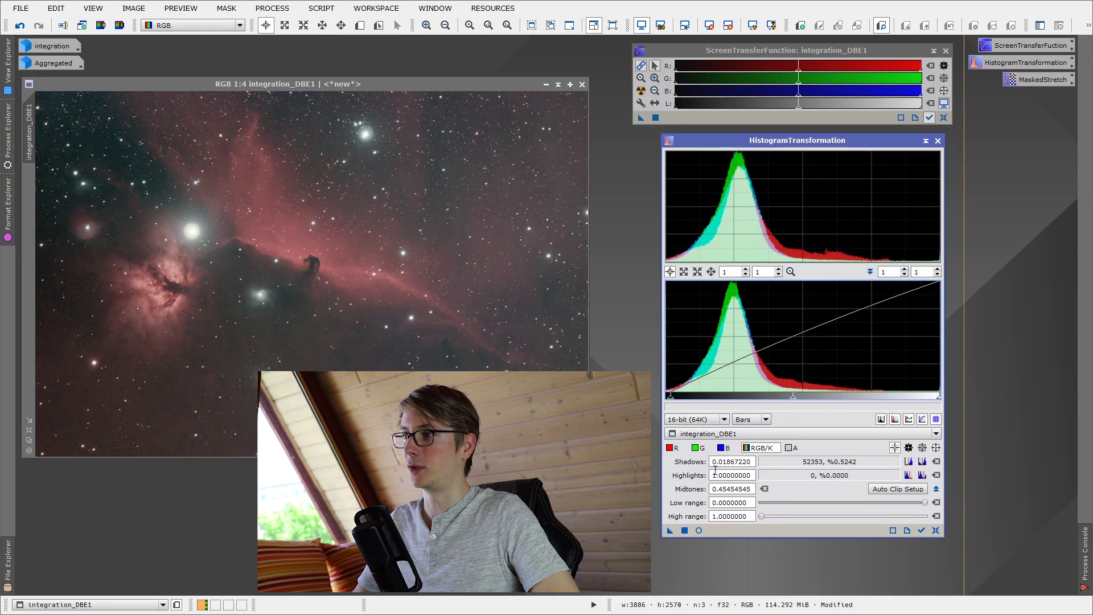
left_click_drag(671, 530, 439, 320)
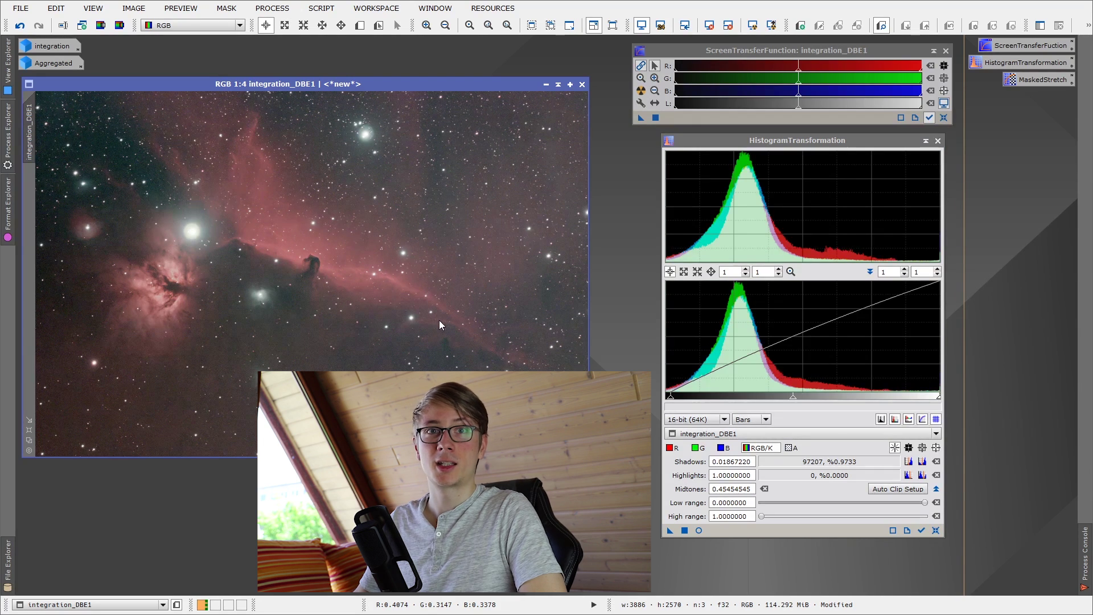
right_click(421, 245)
left_click(439, 254)
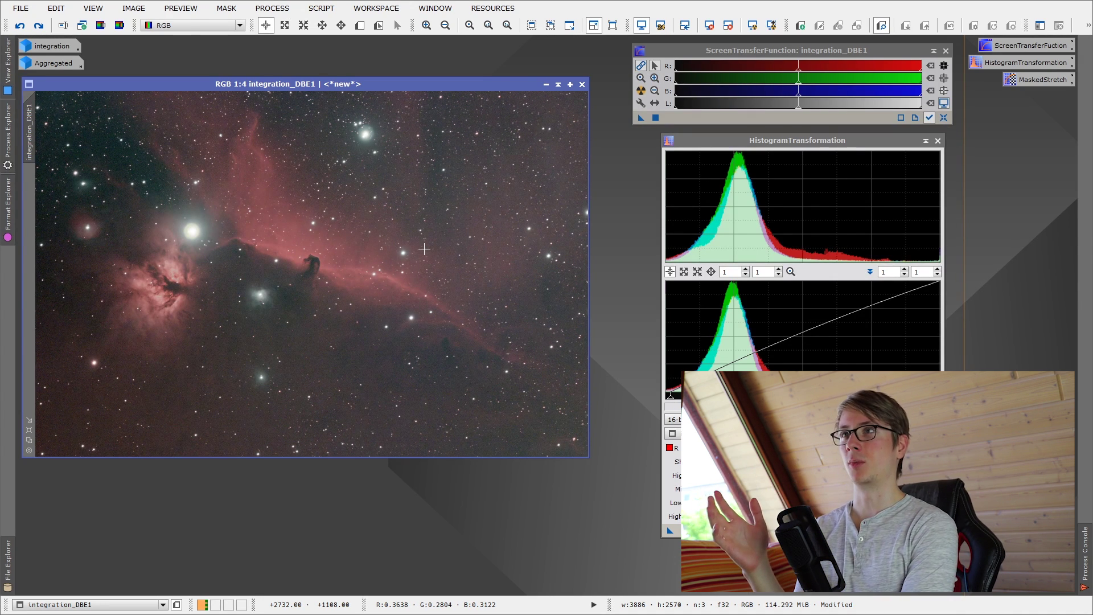
left_click(270, 8)
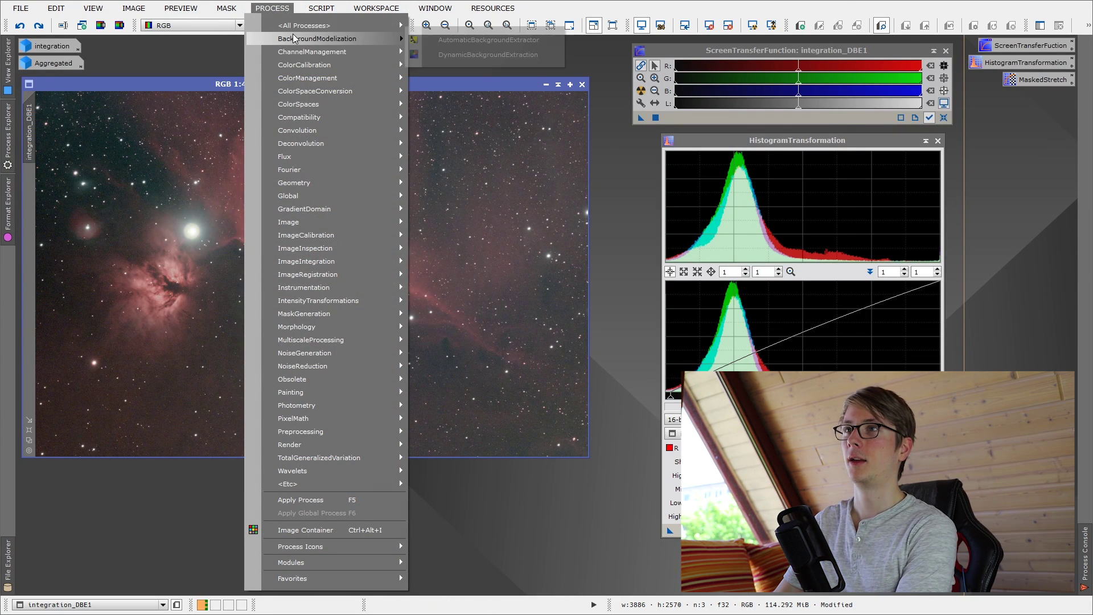
mouse_move(399, 25)
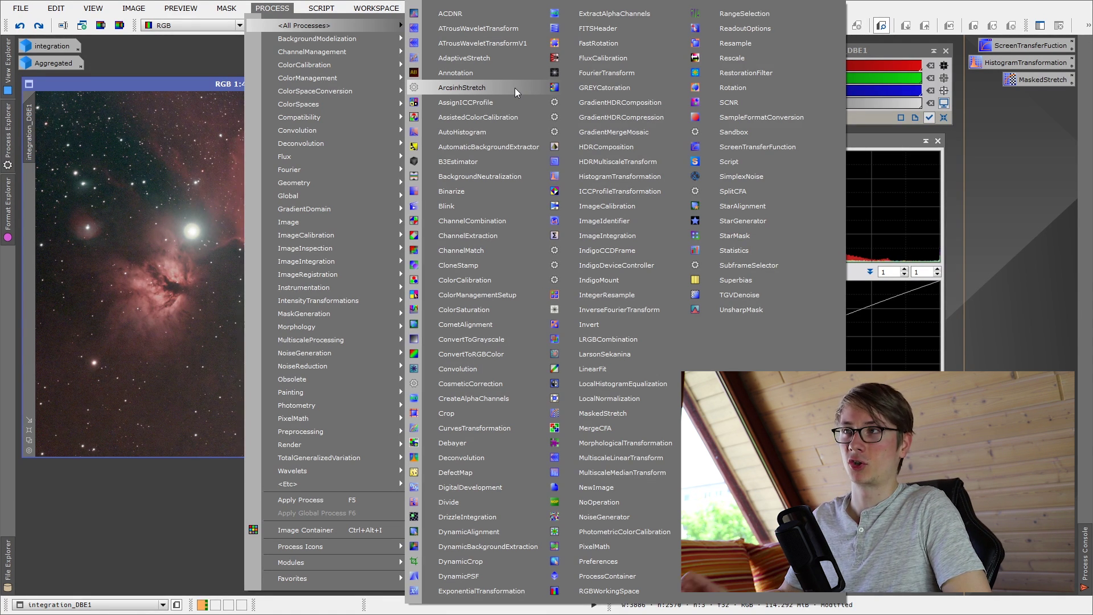
left_click(186, 56)
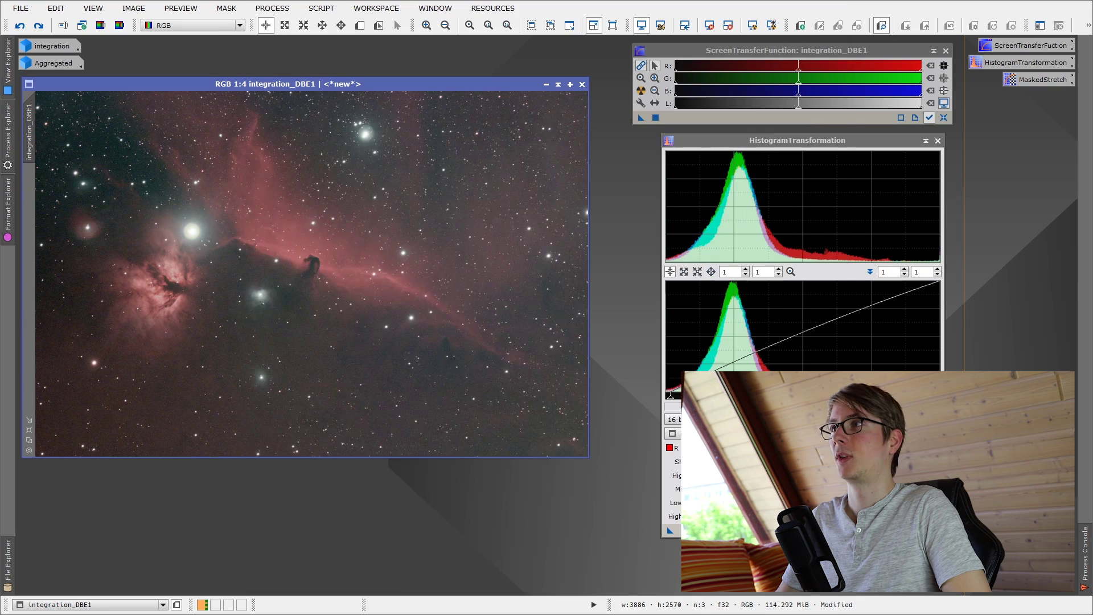
- Close the HistogramTransformation and ScreenTransferFunction windows and undo the remaining histogram stretch on the image
left_click(938, 141)
left_click(945, 50)
right_click(331, 241)
left_click(365, 251)
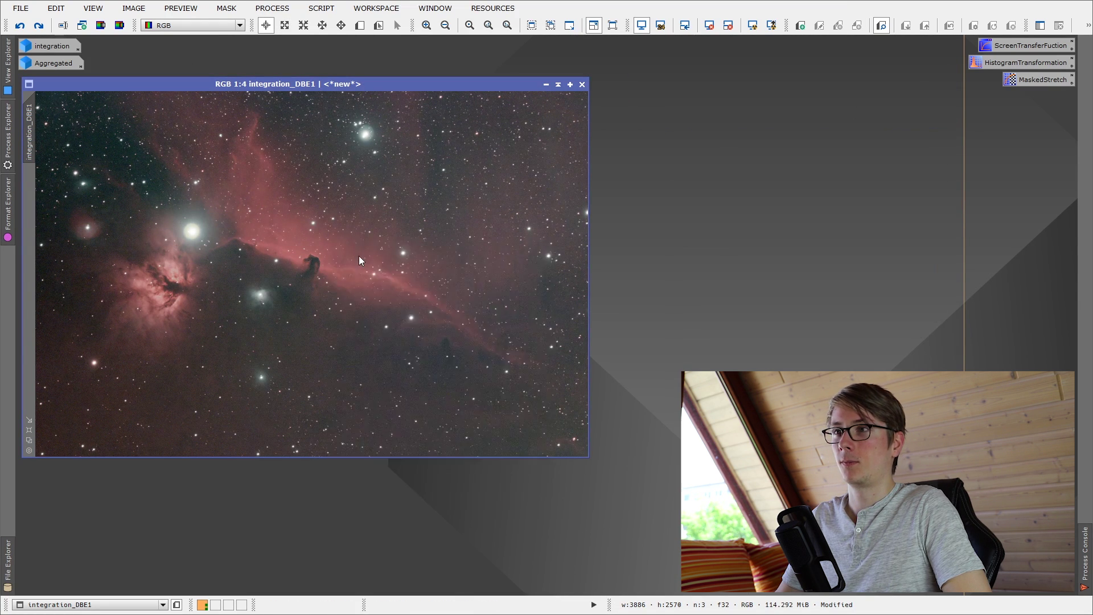
- Auto-stretch the linear image on screen and open the MaskedStretch process beside it, returning its icon to the other process icons
left_click(730, 25)
left_click_drag(1042, 79, 763, 131)
double_click(766, 135)
left_click_drag(826, 361, 752, 185)
left_click_drag(763, 139, 1041, 83)
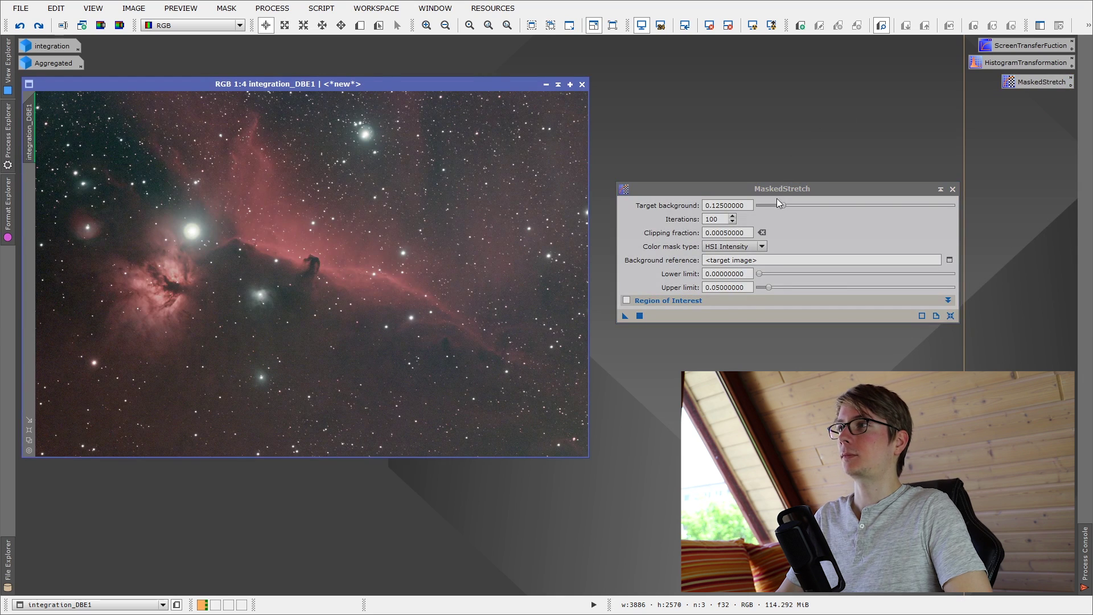
left_click_drag(779, 193, 781, 114)
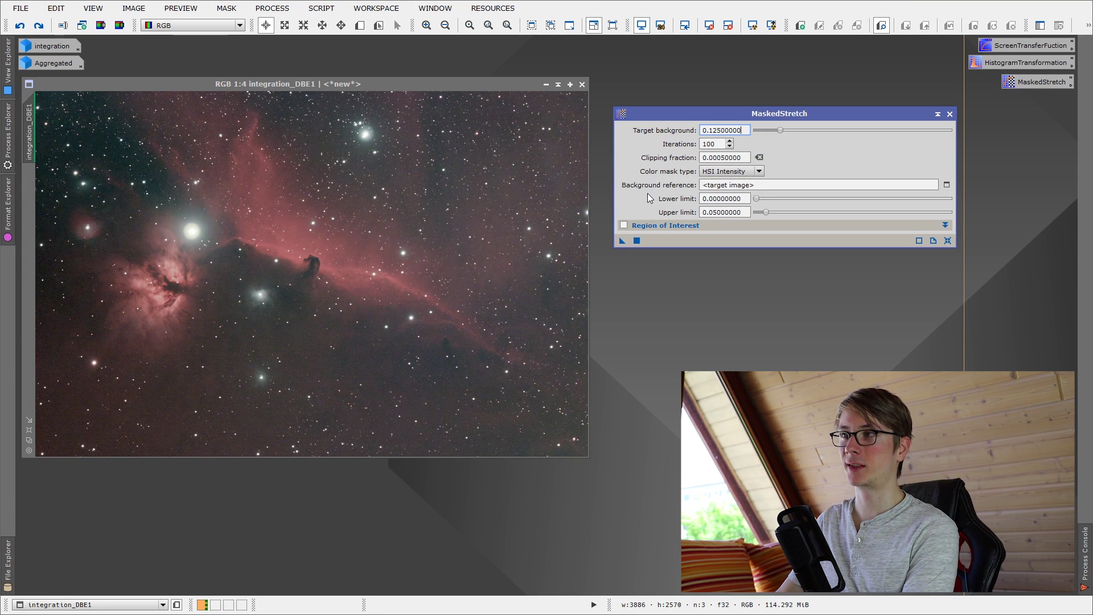
- Try a target background of 0.5 in MaskedStretch, and reset the process to its defaults
mouse_move(647, 194)
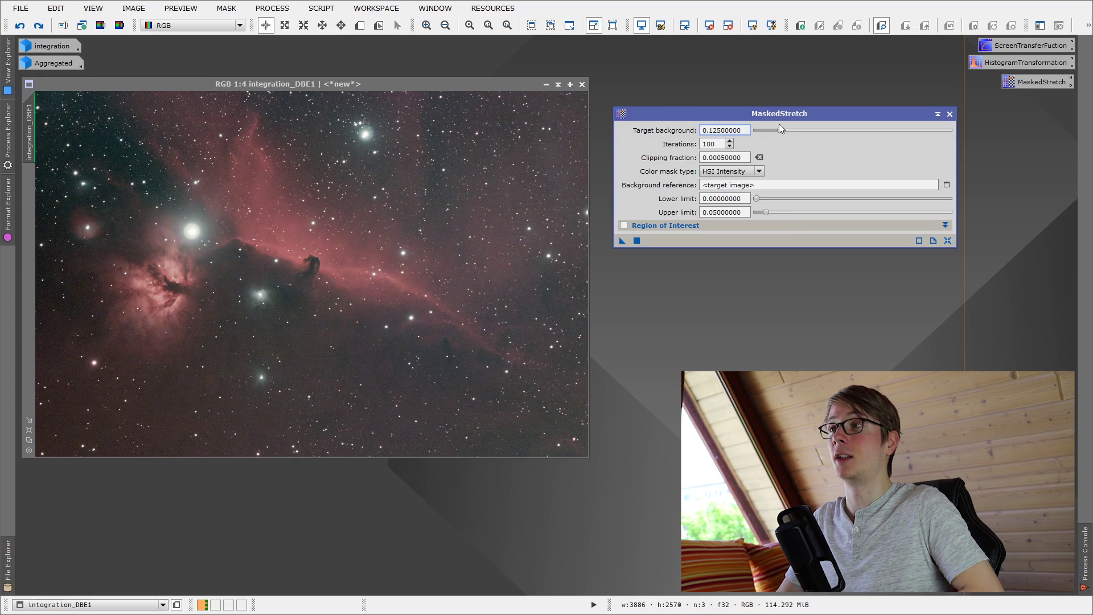
left_click_drag(781, 130, 838, 130)
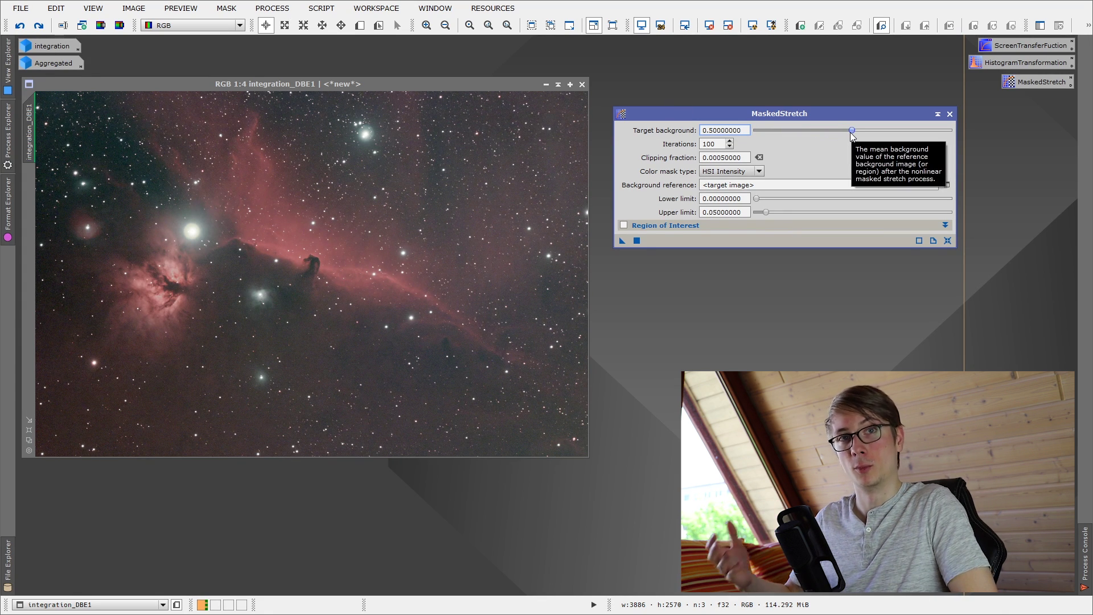
left_click(947, 241)
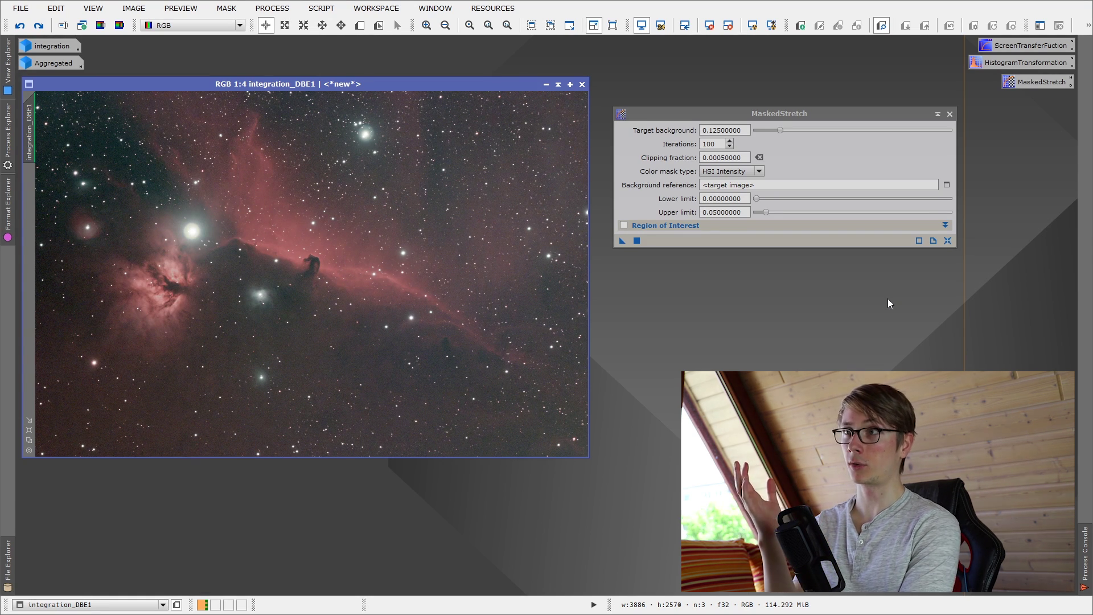
- Set the MaskedStretch target background to 0.25 and open HistogramTransformation in a free area below it
left_click_drag(789, 112, 798, 81)
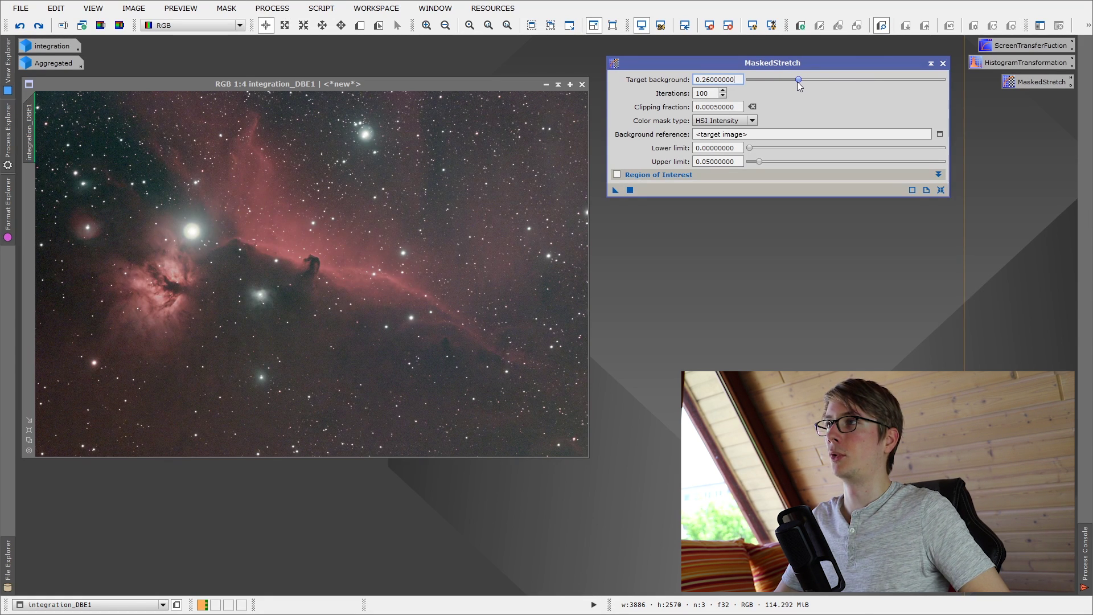
double_click(996, 62)
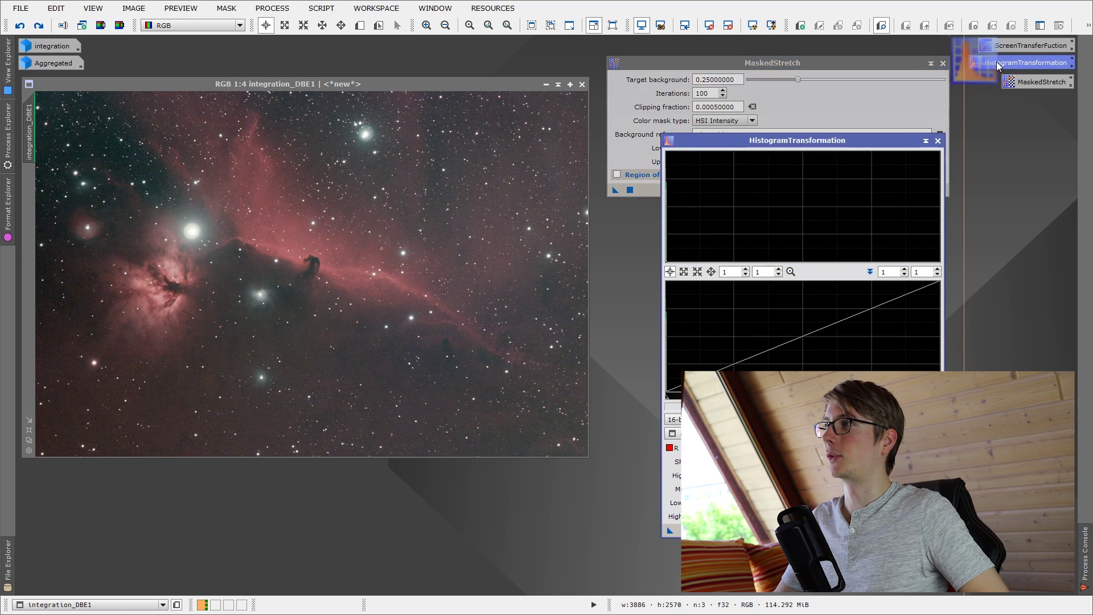
left_click_drag(842, 140, 971, 194)
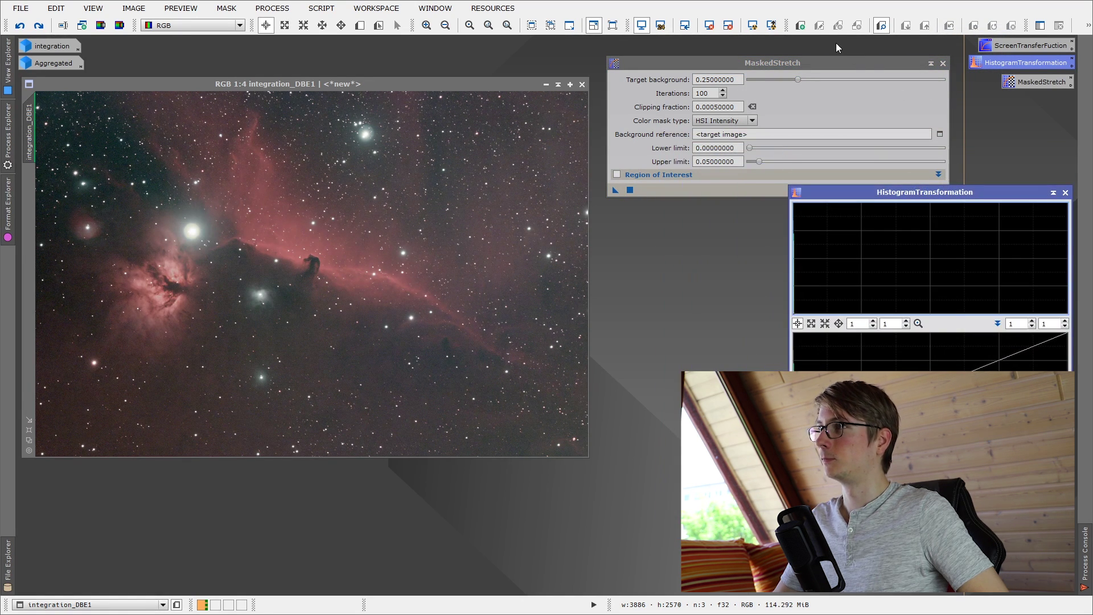
- Remove the screen stretch from the Horsehead Nebula image and apply MaskedStretch to it
left_click_drag(849, 62, 857, 48)
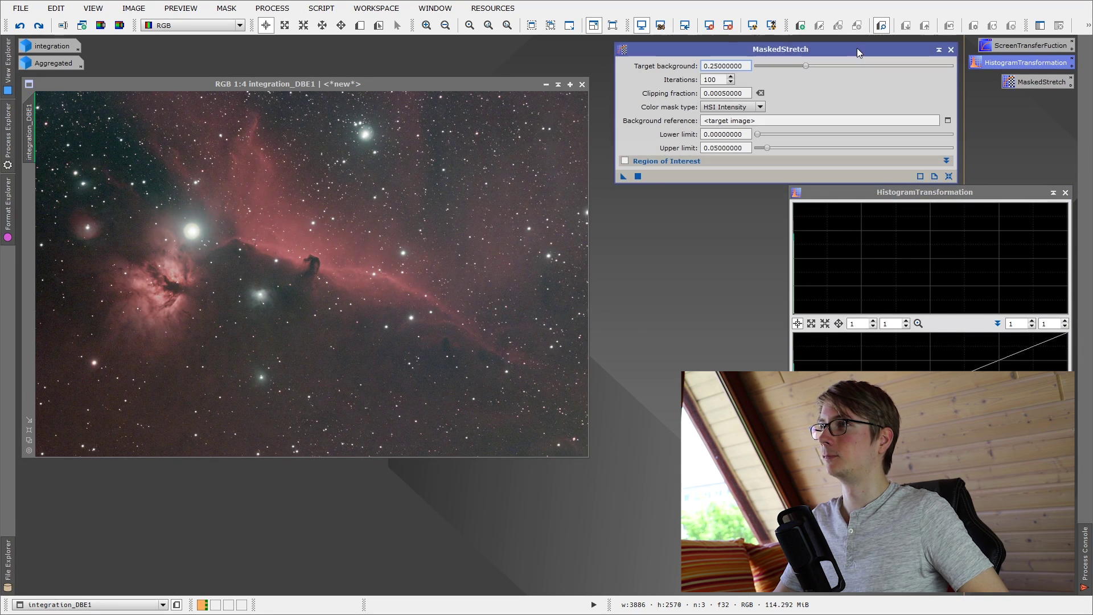
left_click(727, 25)
left_click_drag(624, 176, 474, 214)
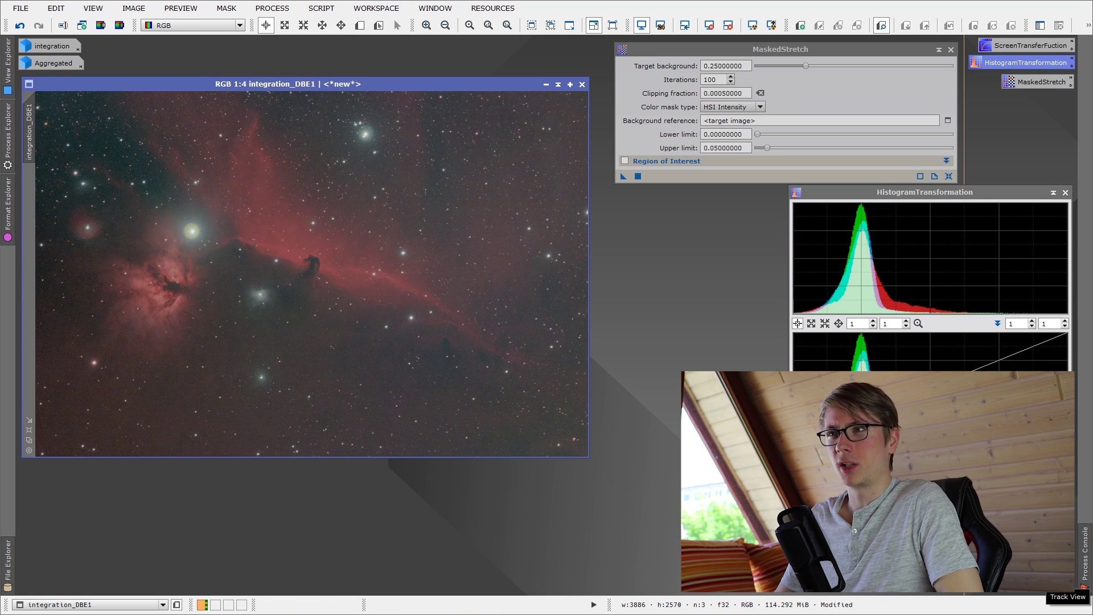
- Apply several small HistogramTransformation adjustments in succession to the masked-stretched nebula image
left_click(820, 398)
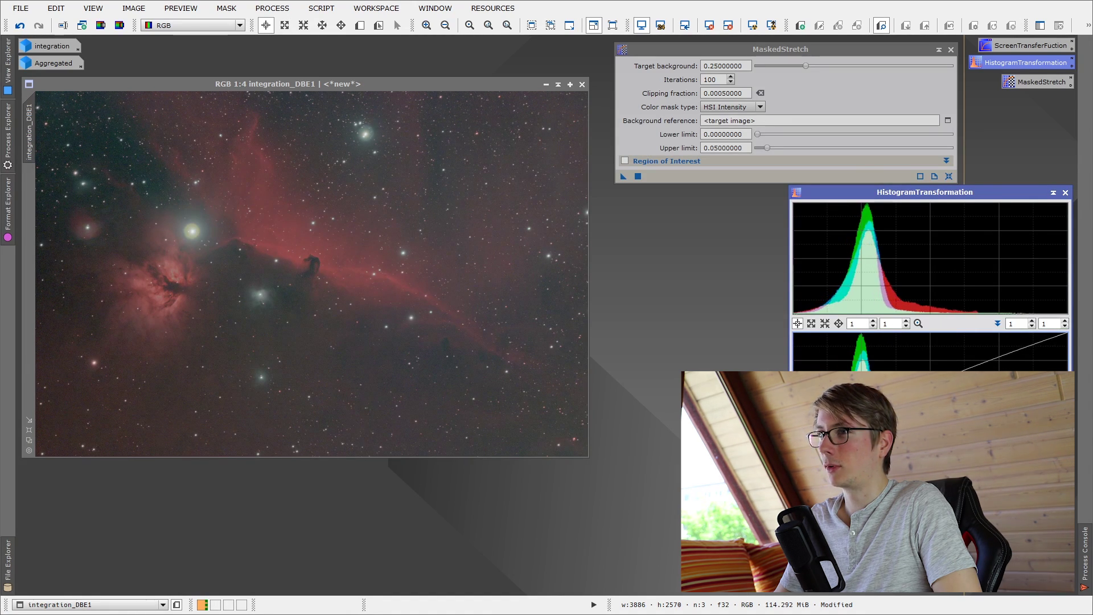
left_click_drag(624, 176, 374, 293)
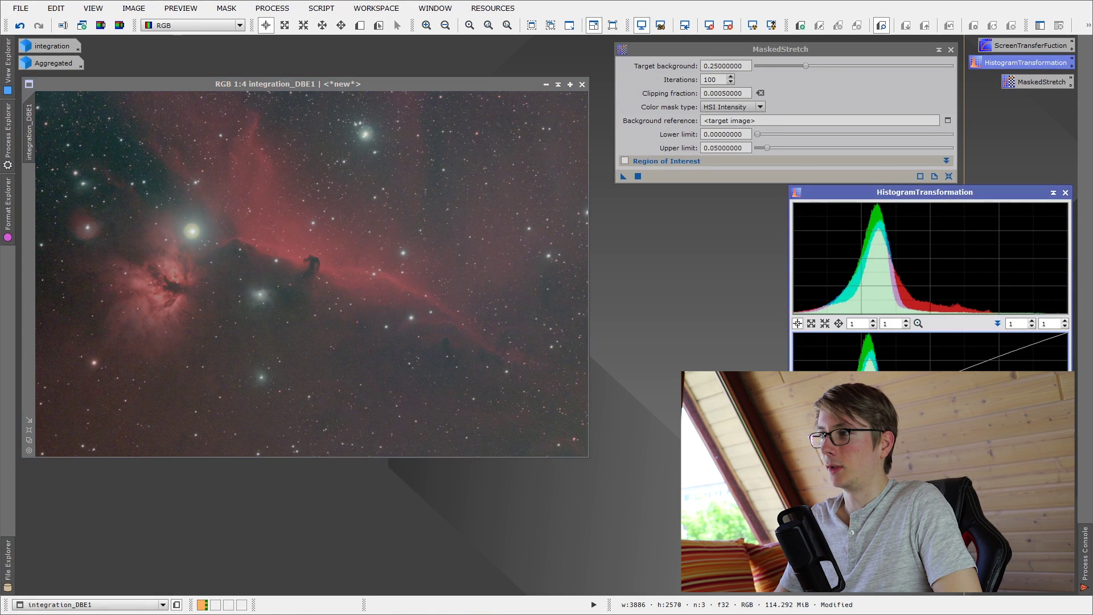
left_click_drag(793, 344, 464, 303)
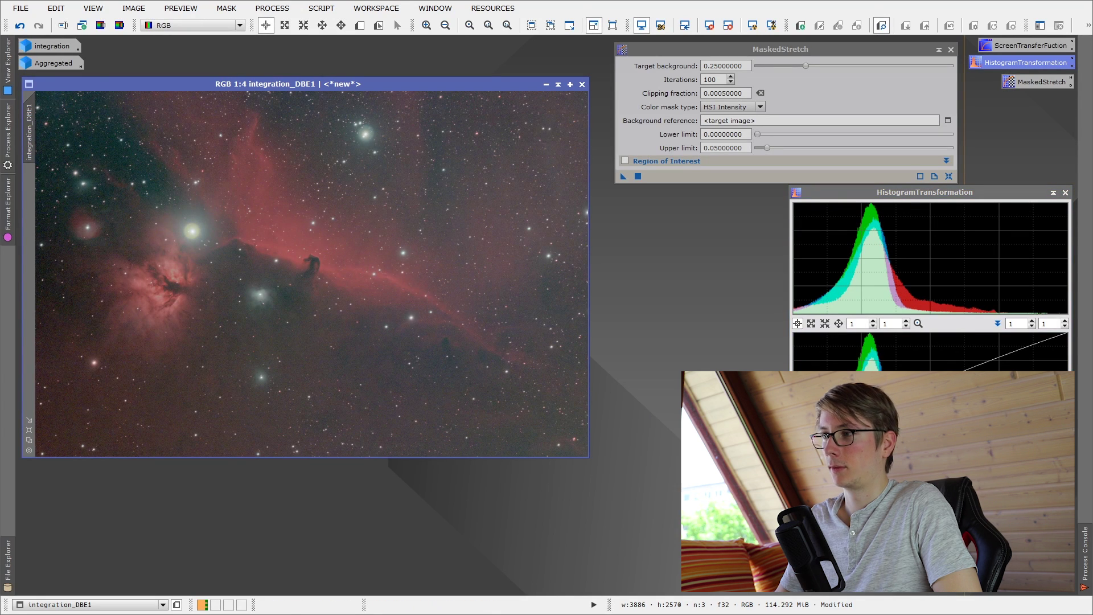
left_click_drag(624, 176, 435, 312)
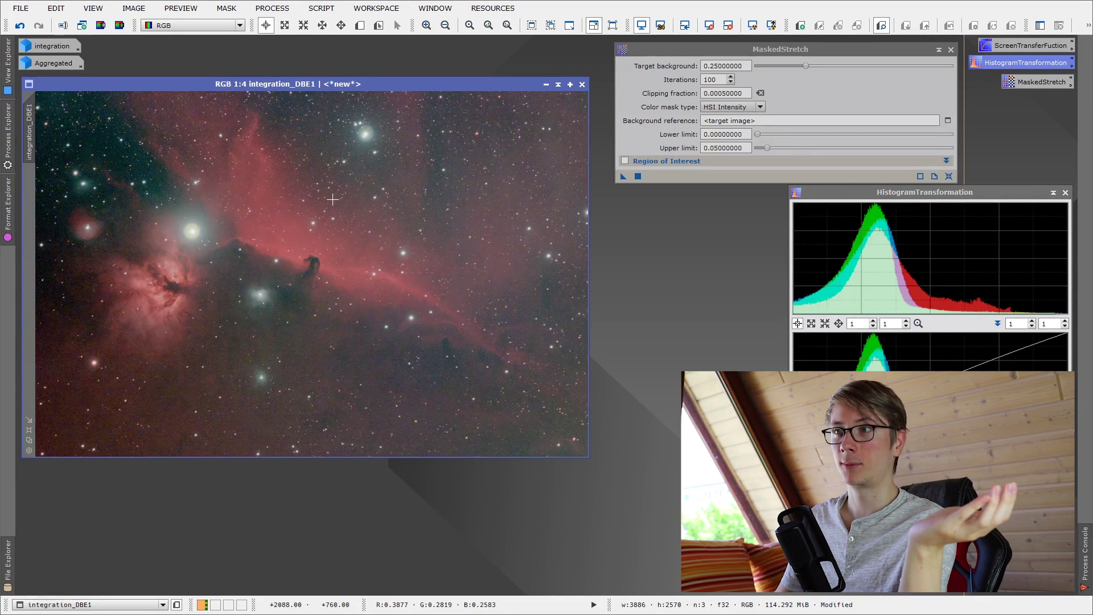
- Undo the last two histogram adjustments on the nebula image
right_click(333, 200)
left_click(348, 206)
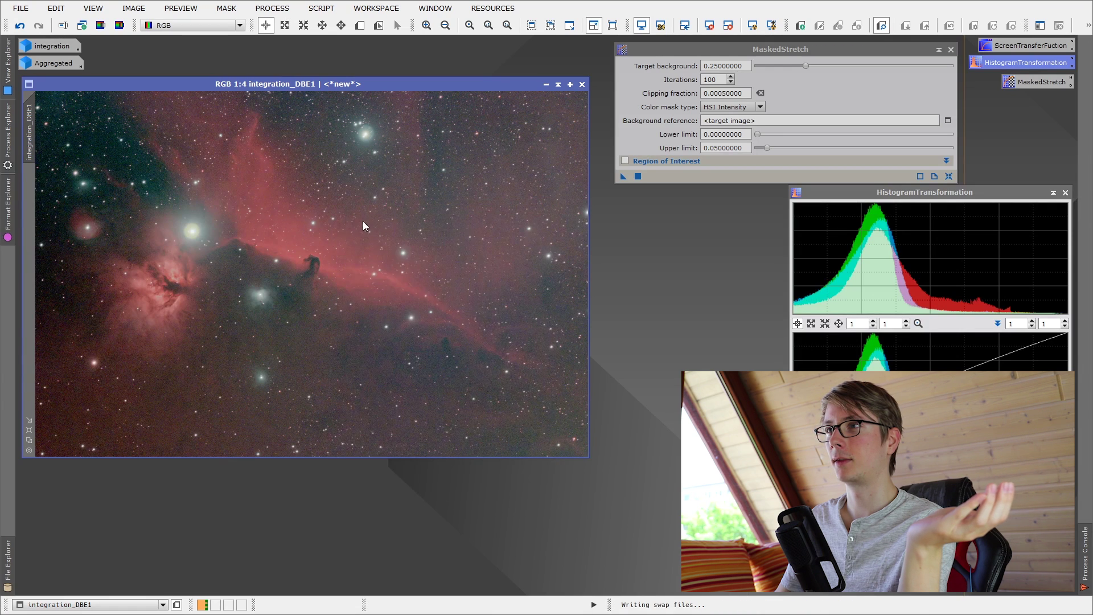
right_click(360, 216)
left_click(375, 232)
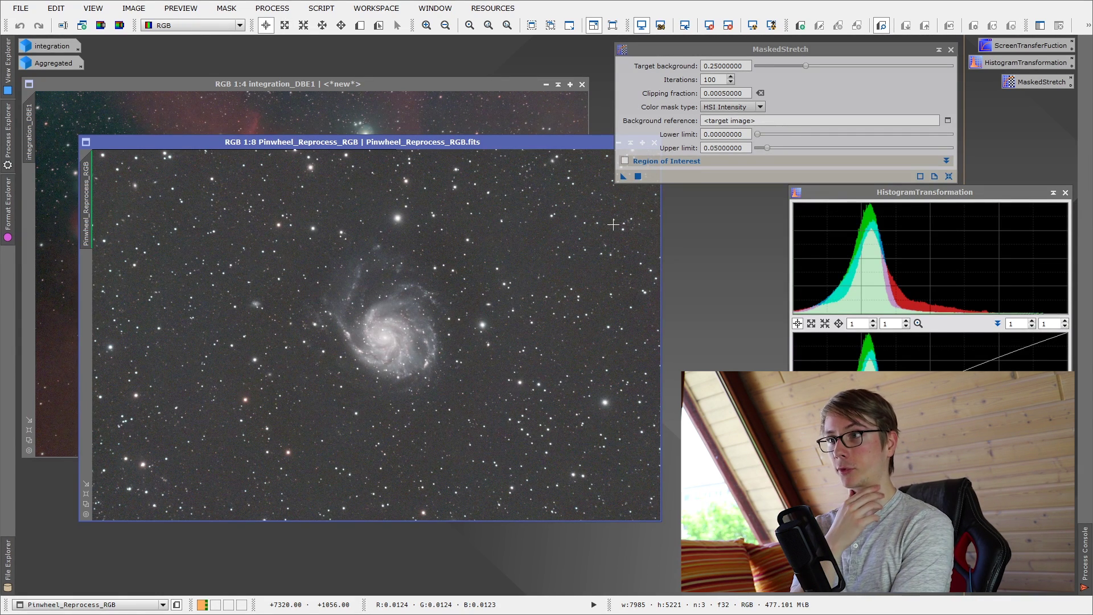
- Remove the screen stretch from the Pinwheel galaxy image and apply MaskedStretch with target background 0.25 to it
scroll(553, 329, "up", 5)
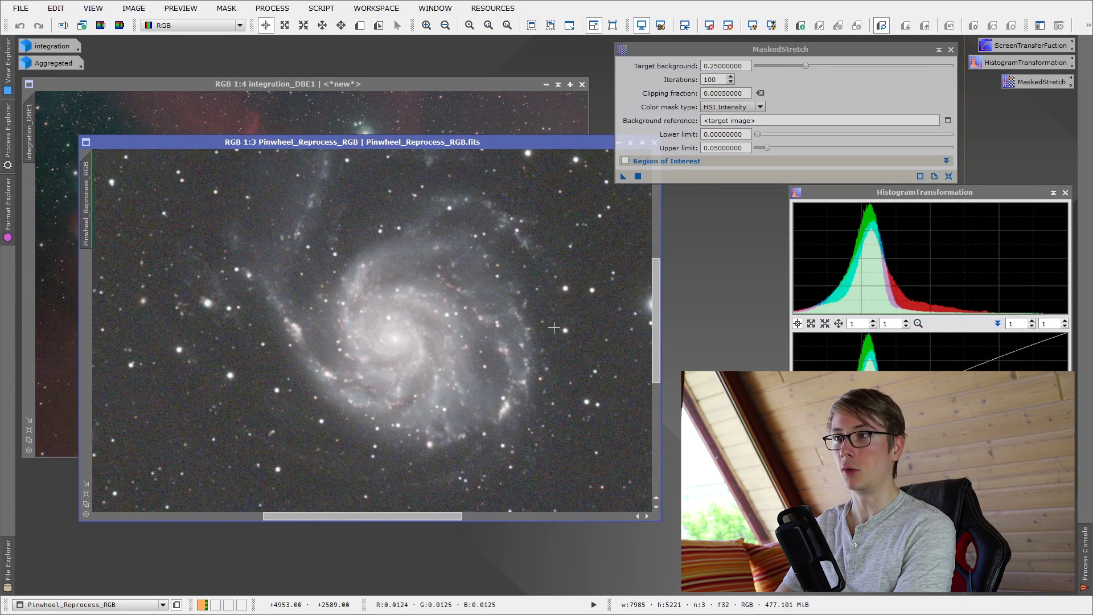
scroll(553, 328, "down", 4)
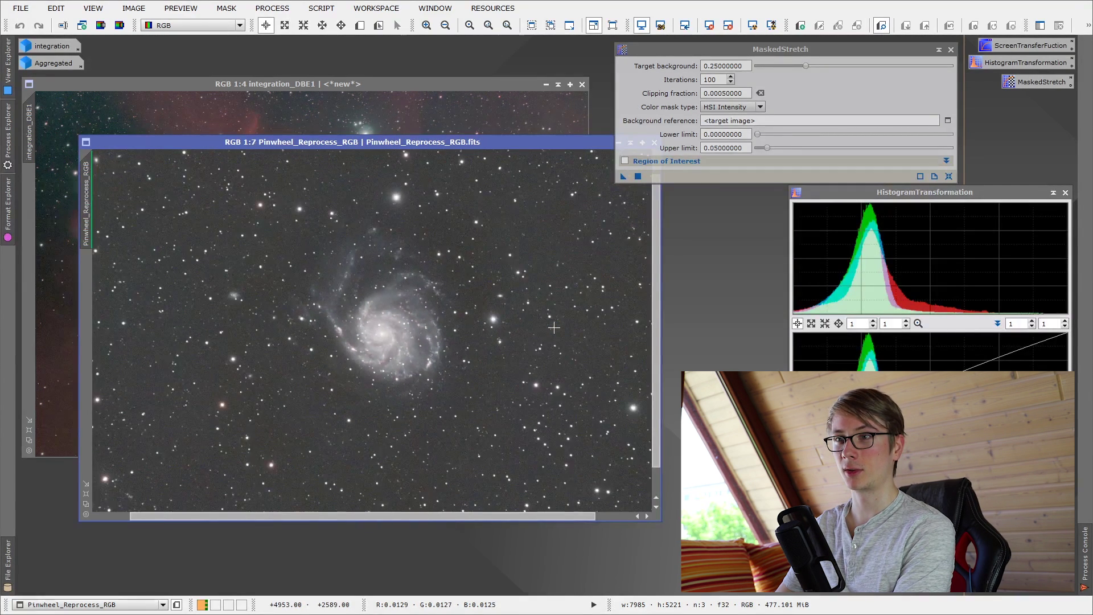
scroll(553, 328, "down", 1)
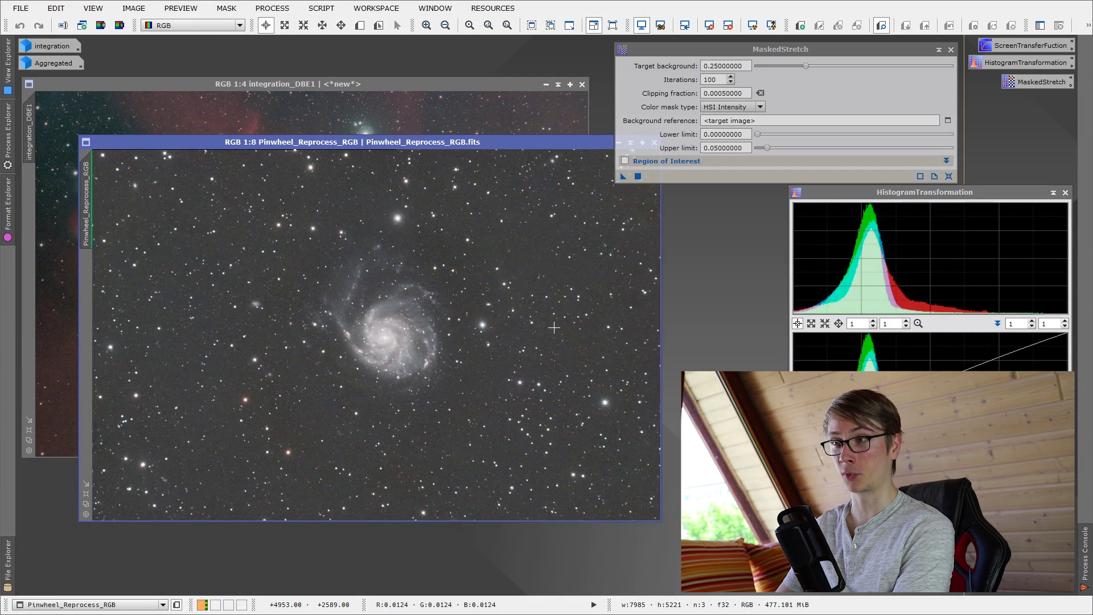
scroll(554, 328, "up", 1)
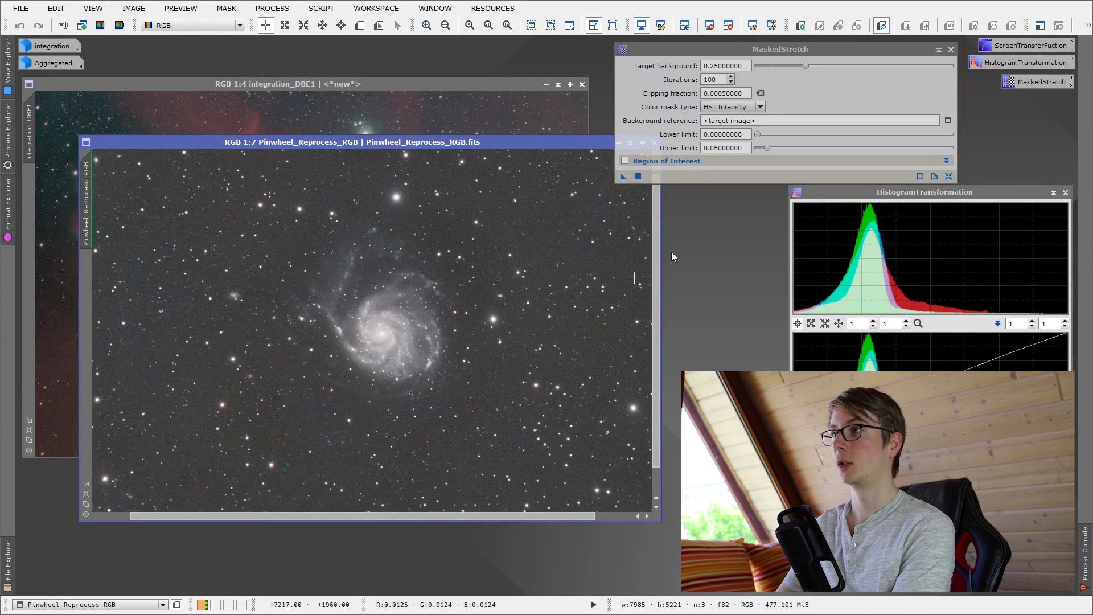
right_click(560, 203)
left_click(730, 28)
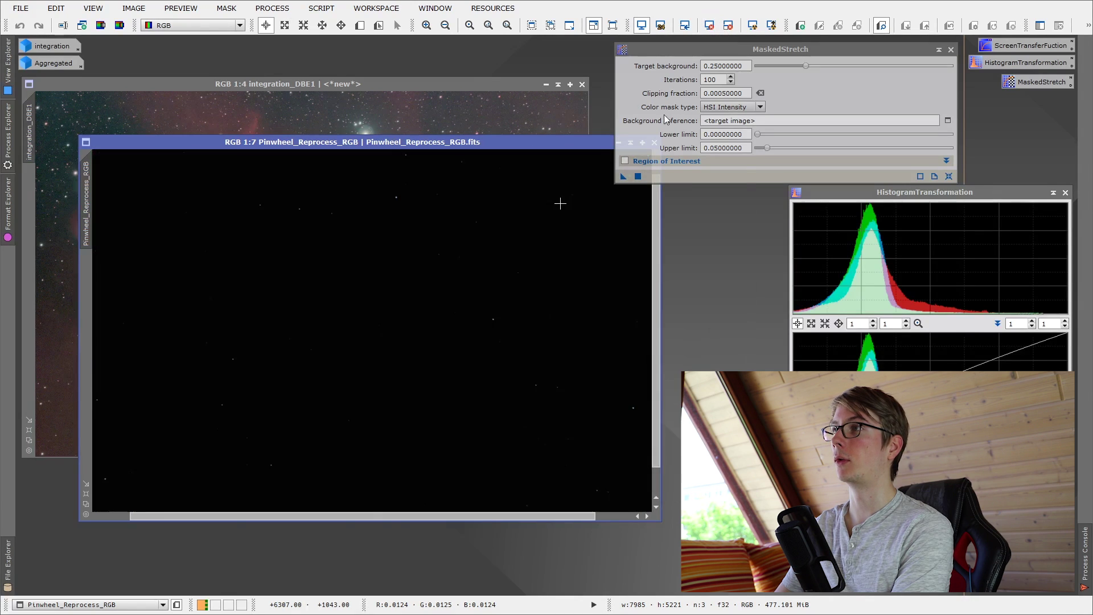
left_click_drag(623, 176, 580, 241)
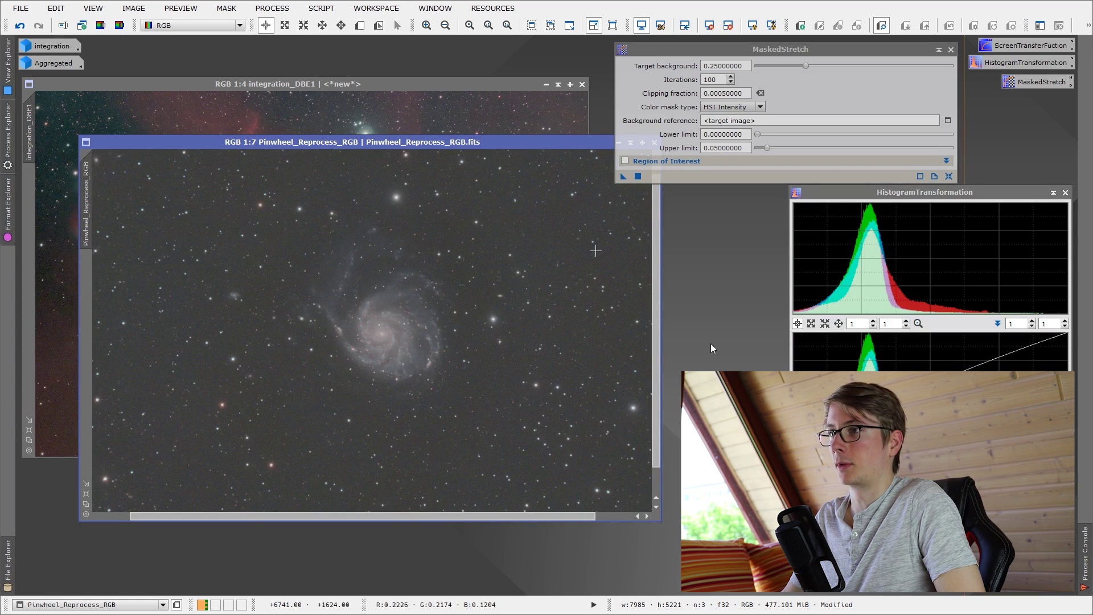
- Darken the Pinwheel galaxy image's background with successive small HistogramTransformation adjustments
left_click(809, 399)
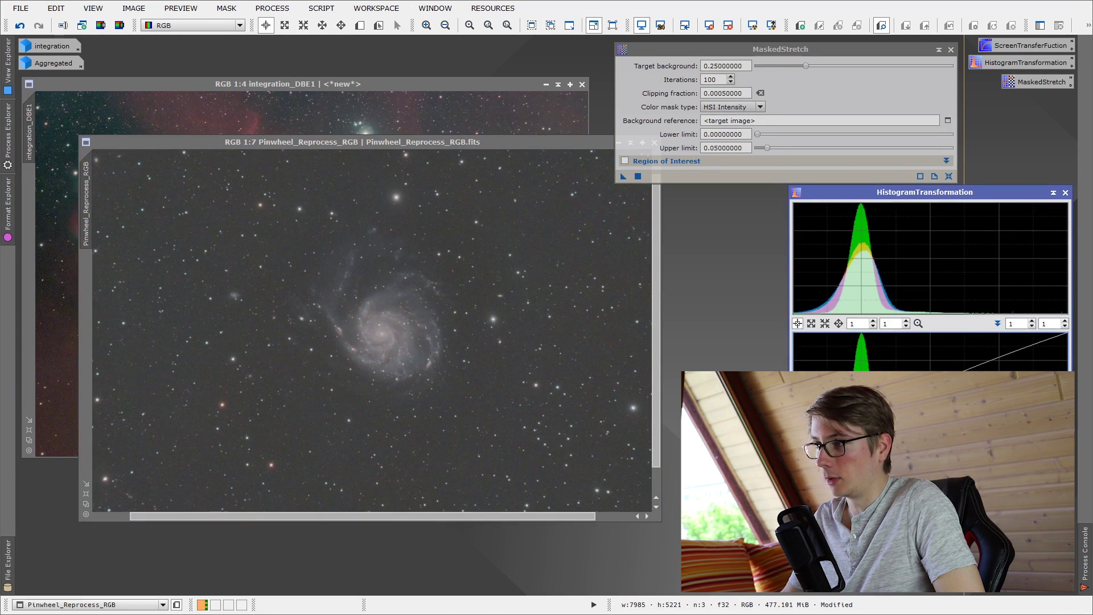
left_click_drag(652, 505, 477, 330)
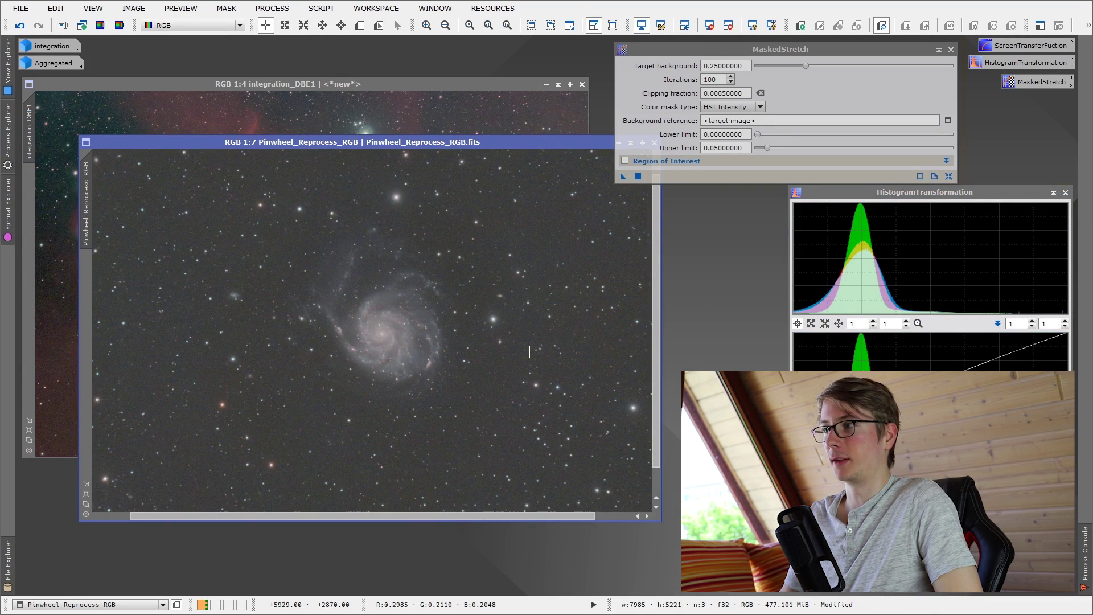
right_click(478, 302)
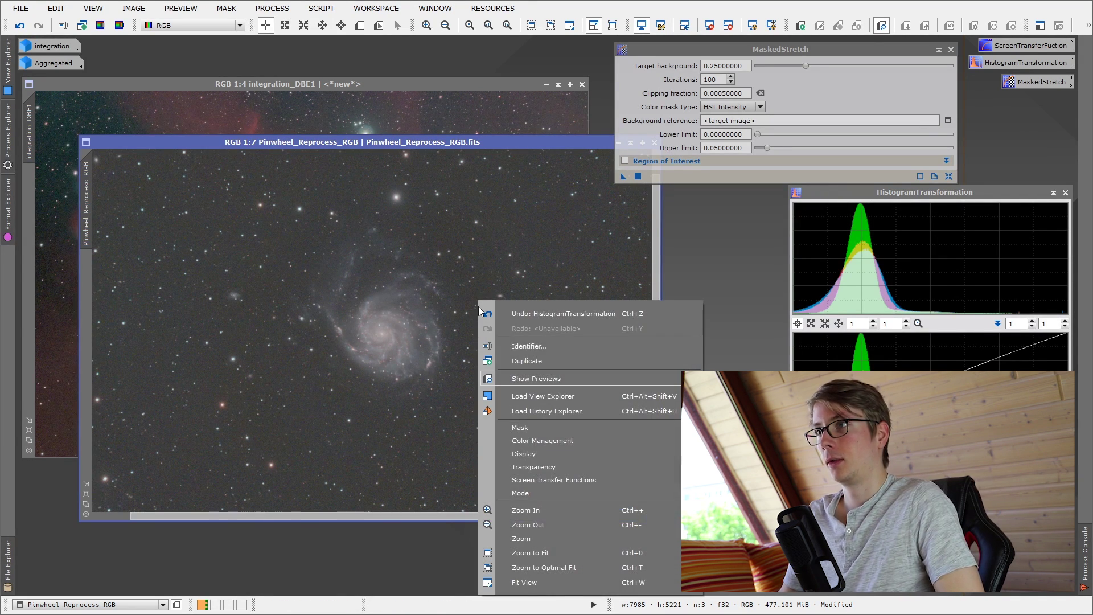
left_click(508, 150)
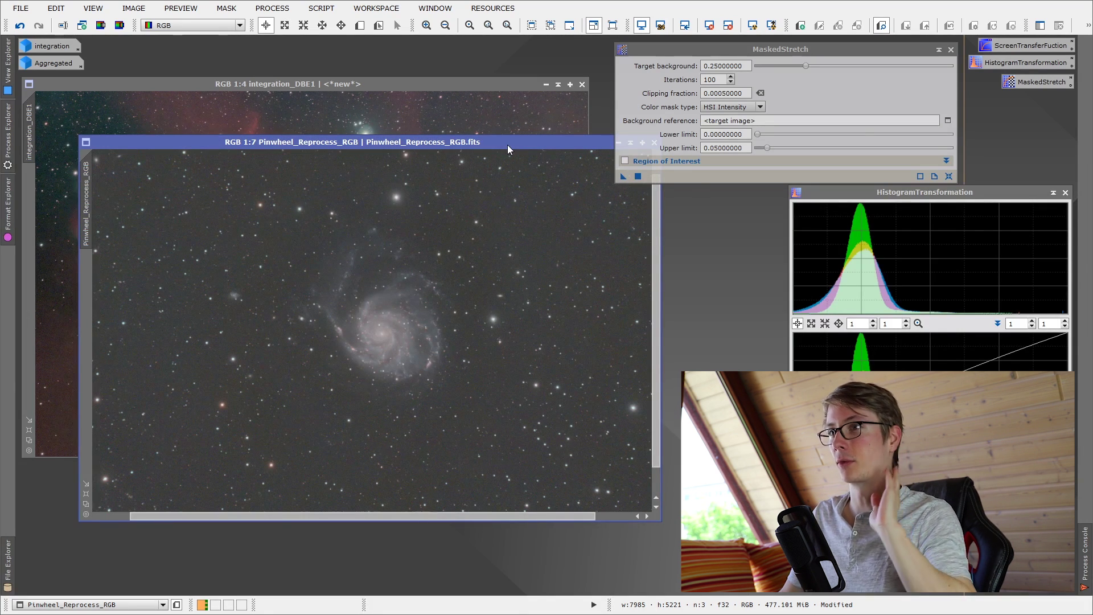
left_click(1059, 570)
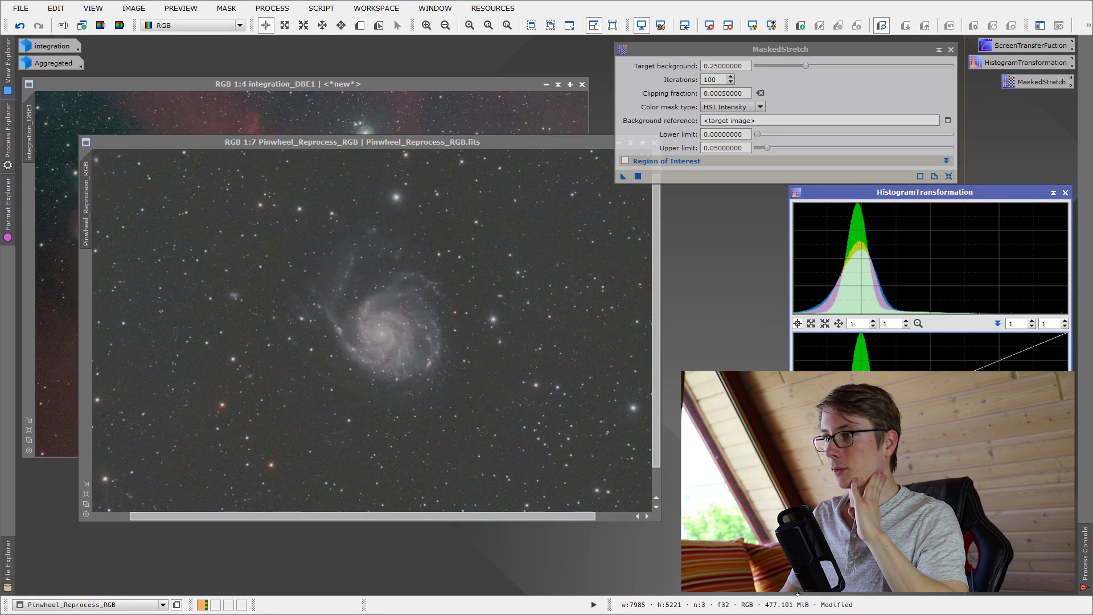
left_click_drag(579, 417, 507, 367)
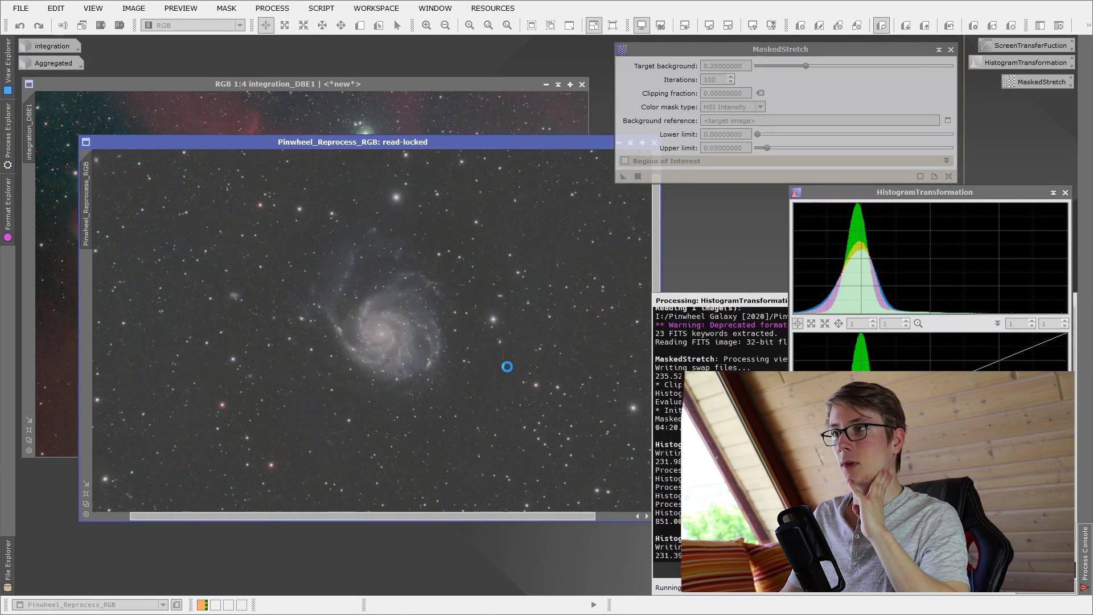
- Increase the colour saturation of the Pinwheel galaxy image with the ColorSaturation process
scroll(478, 354, "up", 5)
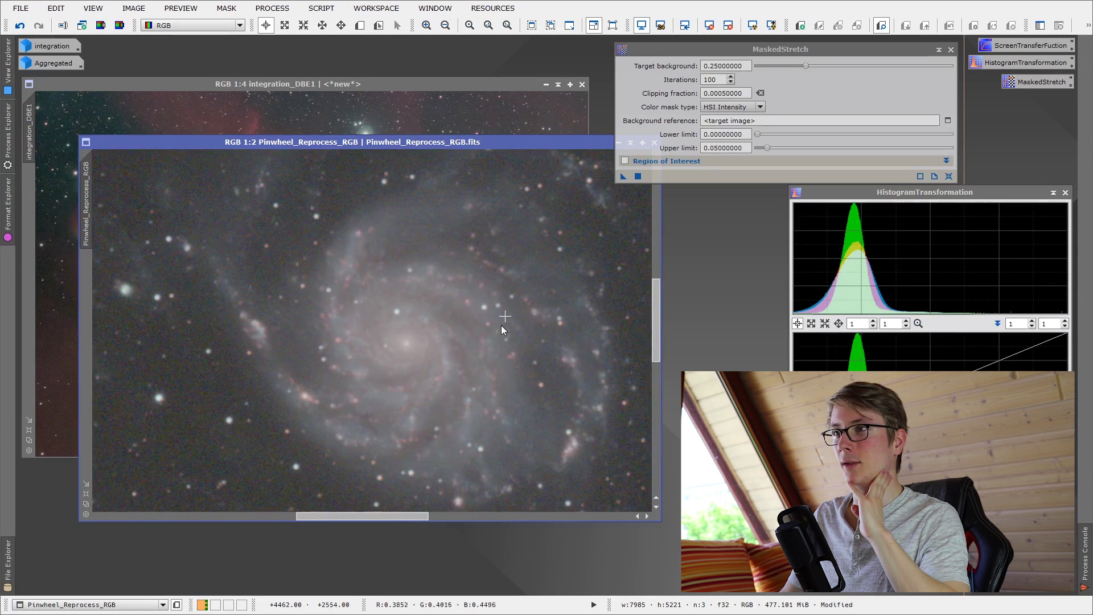
scroll(494, 332, "down", 3)
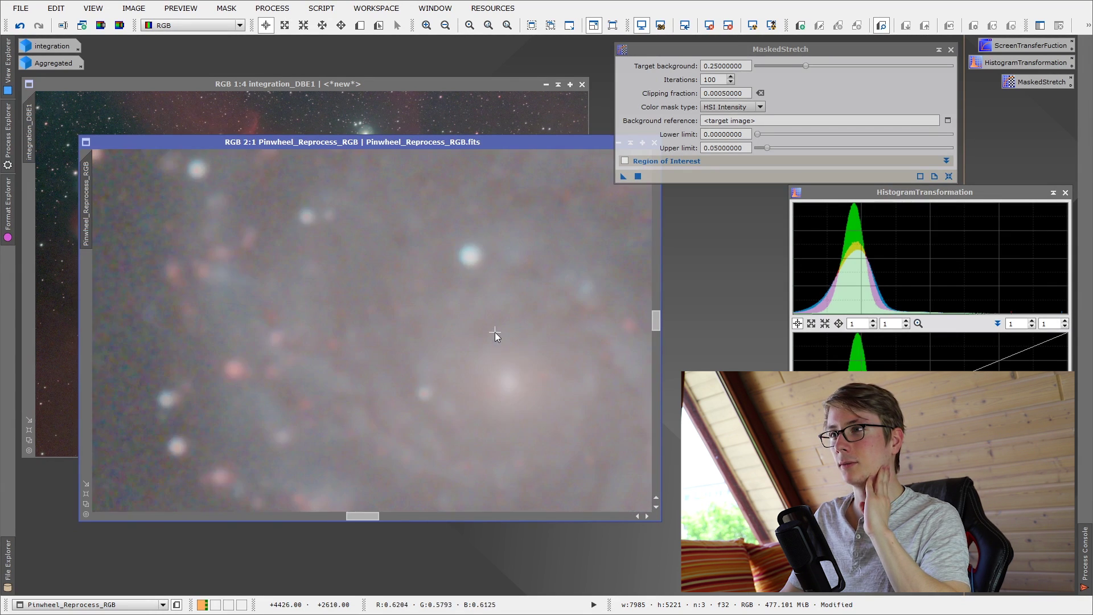
scroll(494, 333, "down", 3)
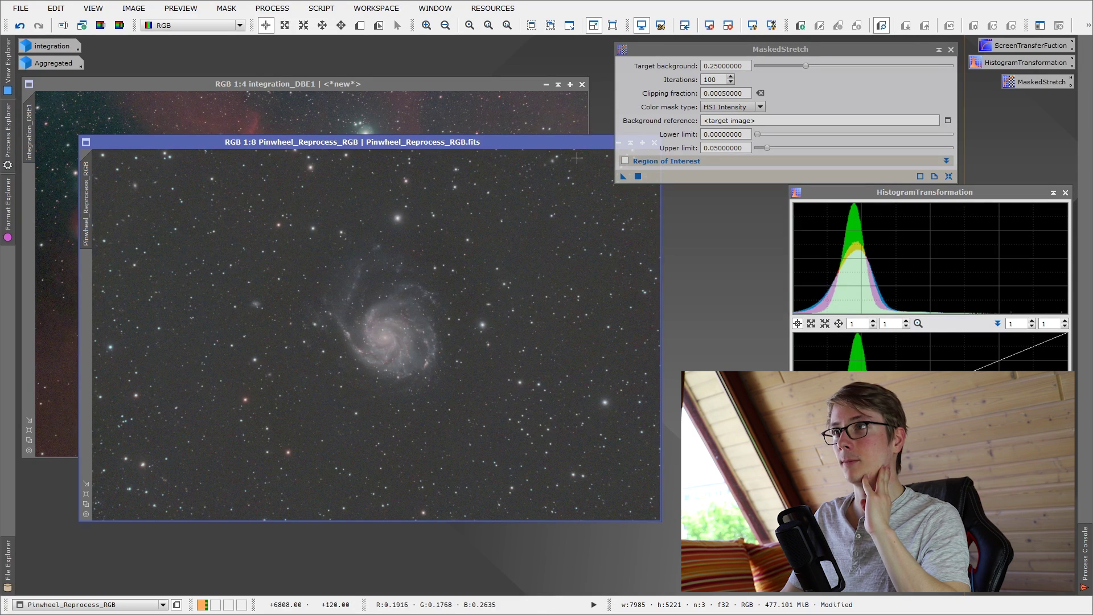
left_click(273, 8)
mouse_move(393, 25)
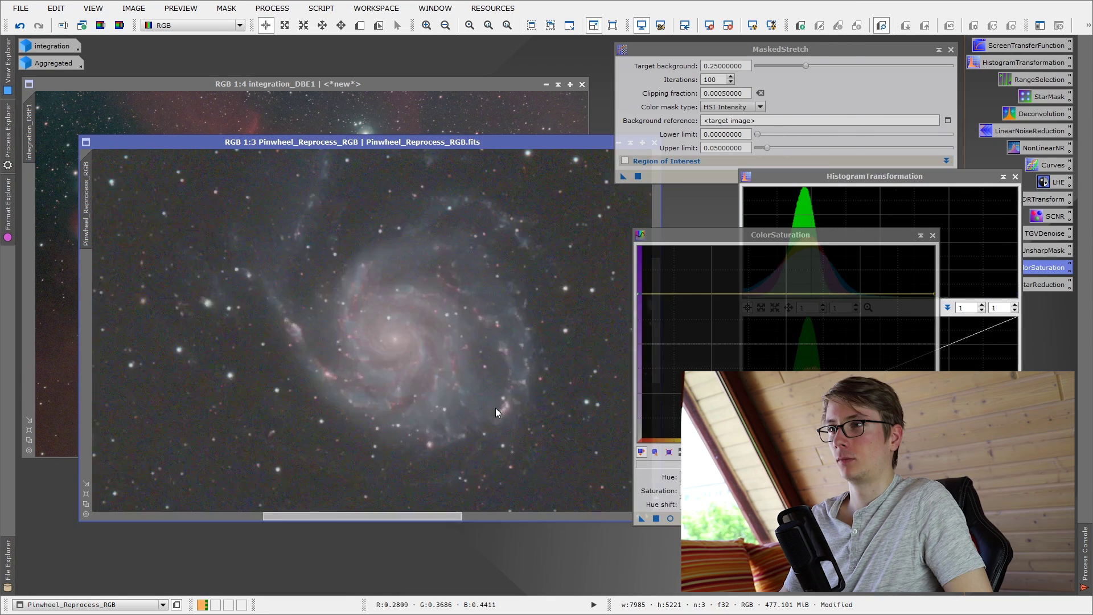
- Examine the colours of the Pinwheel galaxy's core, spiral arms and surrounding stars at different magnifications
scroll(495, 408, "up", 1)
scroll(495, 407, "down", 1)
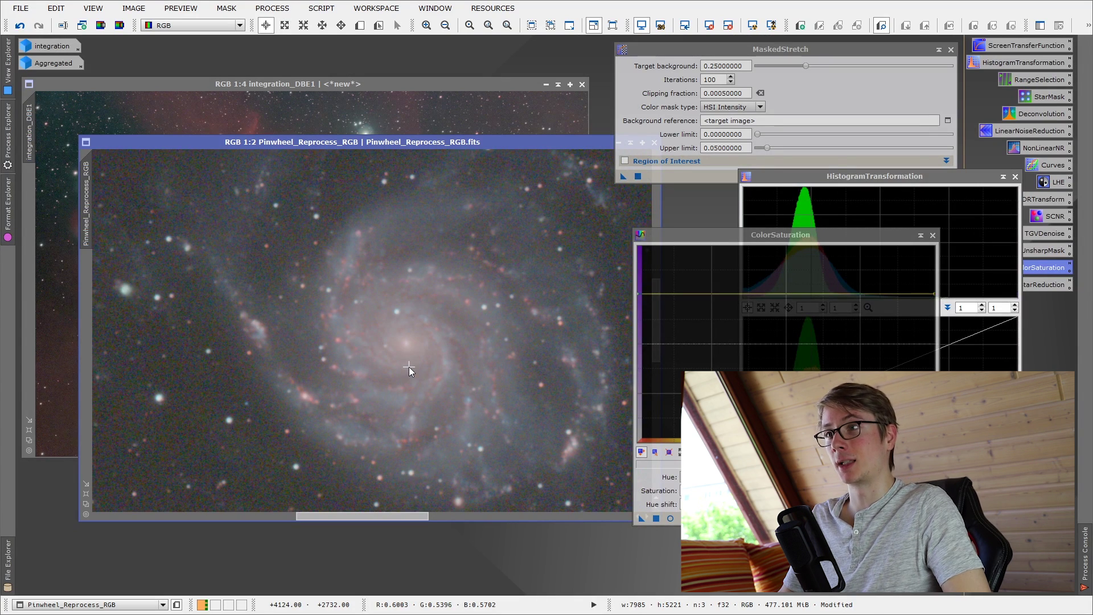
scroll(409, 369, "up", 1)
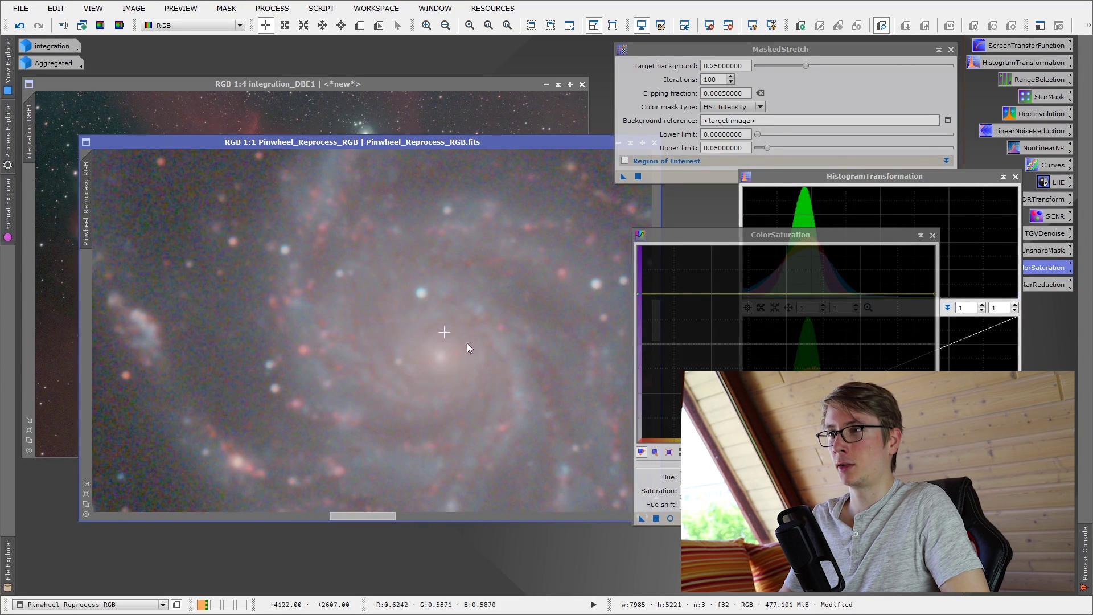
scroll(475, 377, "down", 5)
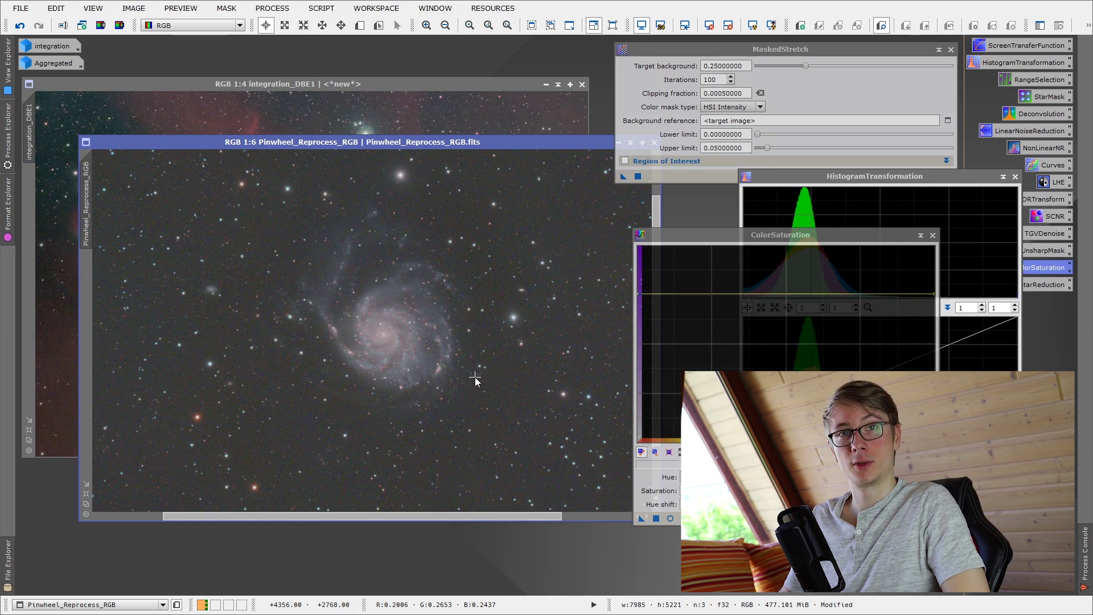
scroll(475, 377, "down", 1)
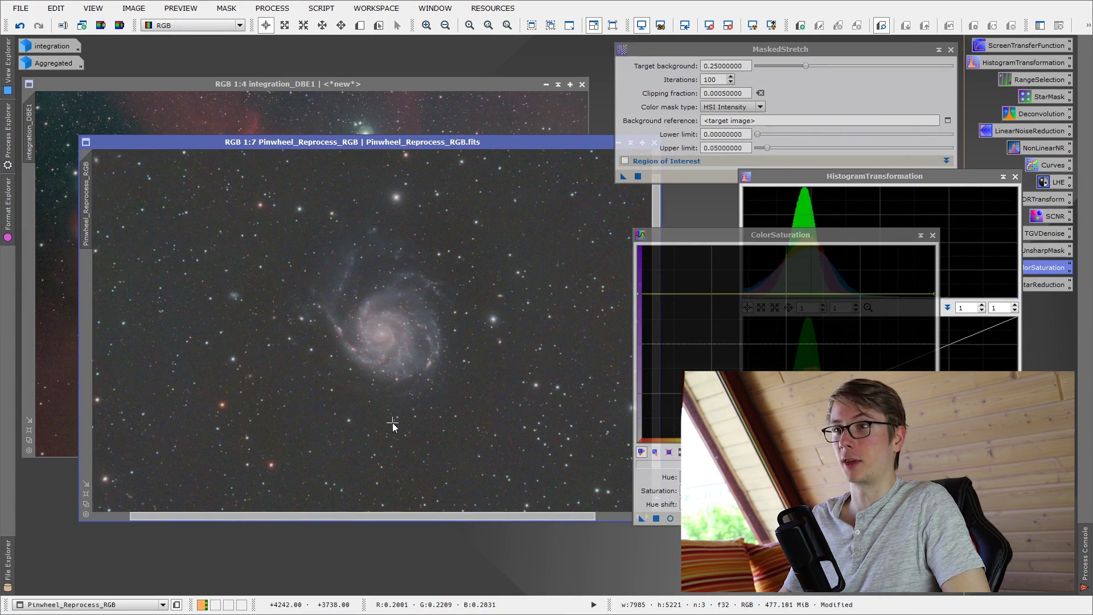
scroll(336, 436, "down", 1)
scroll(279, 448, "up", 3)
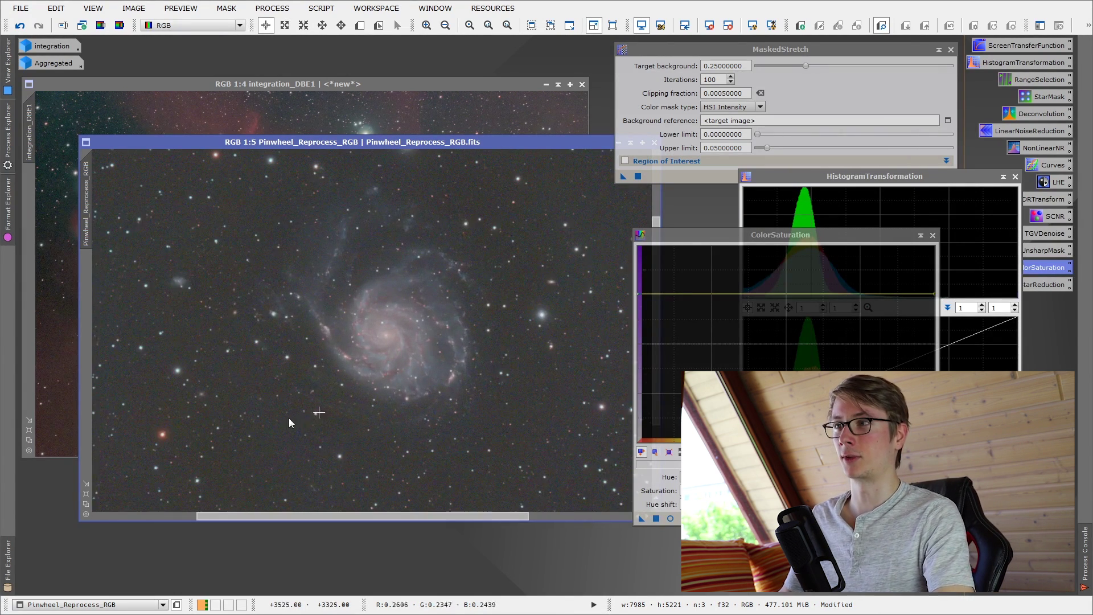
left_click_drag(289, 418, 449, 201)
key("alt+r")
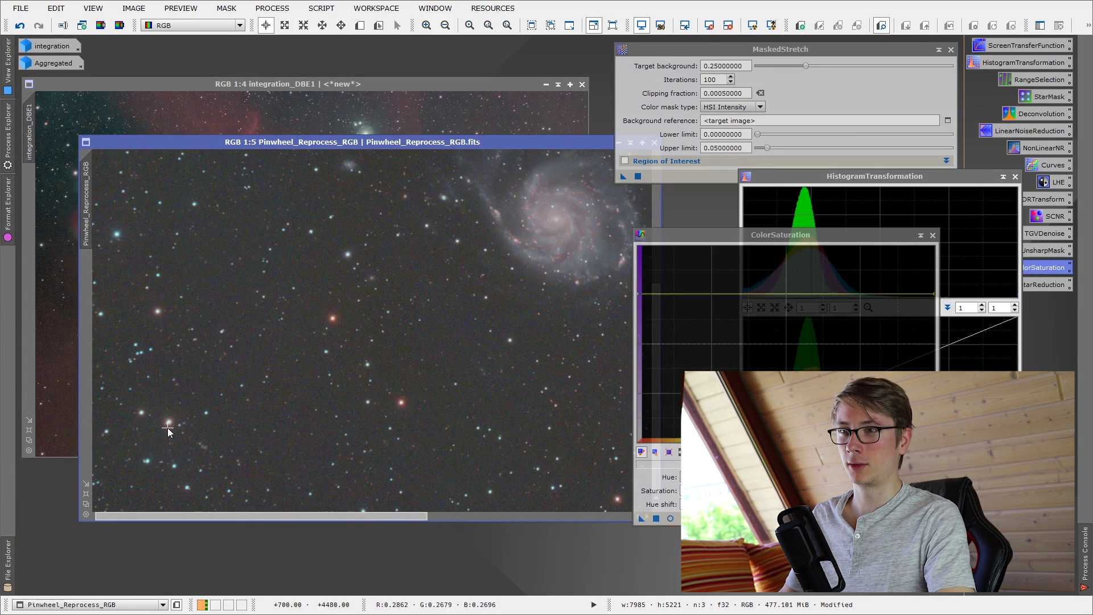
key("alt+p")
left_click_drag(376, 342, 299, 492)
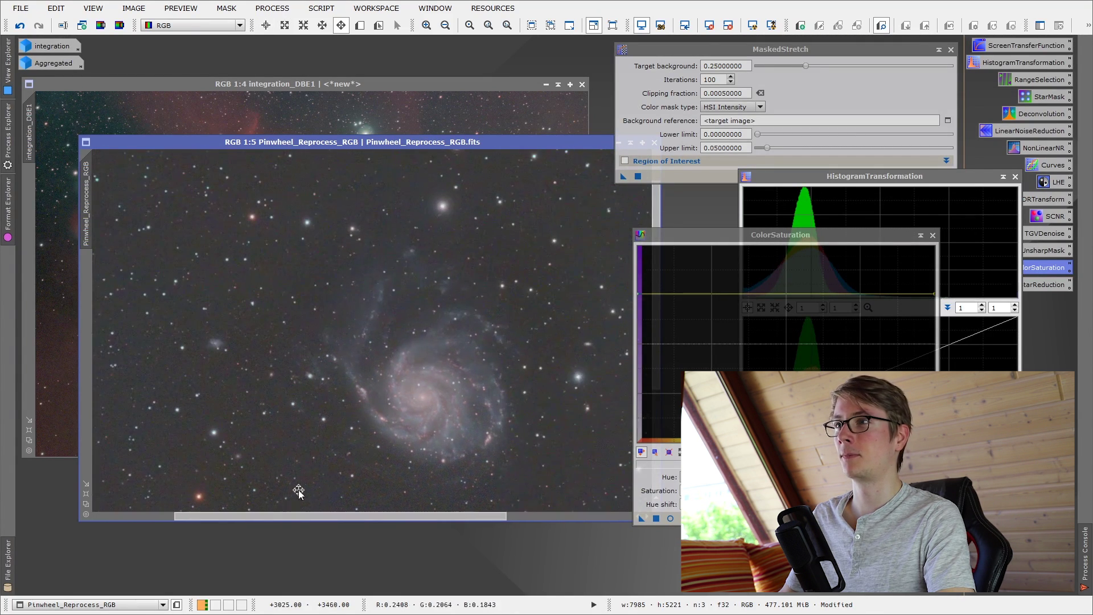
key("alt+r")
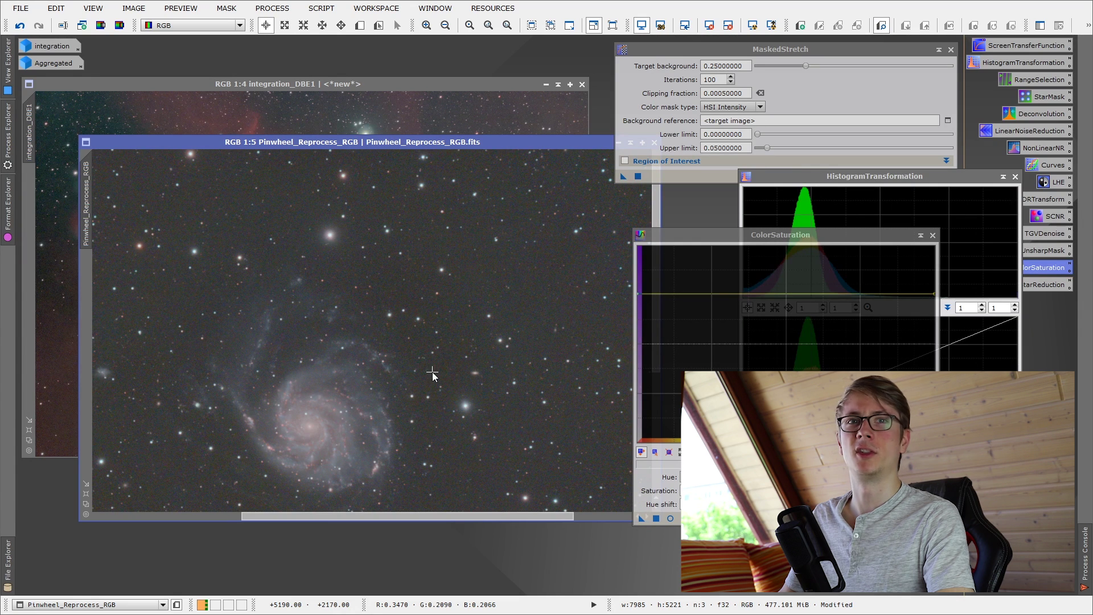
- Close the ColorSaturation, HistogramTransformation and MaskedStretch process windows
scroll(449, 373, "down", 3)
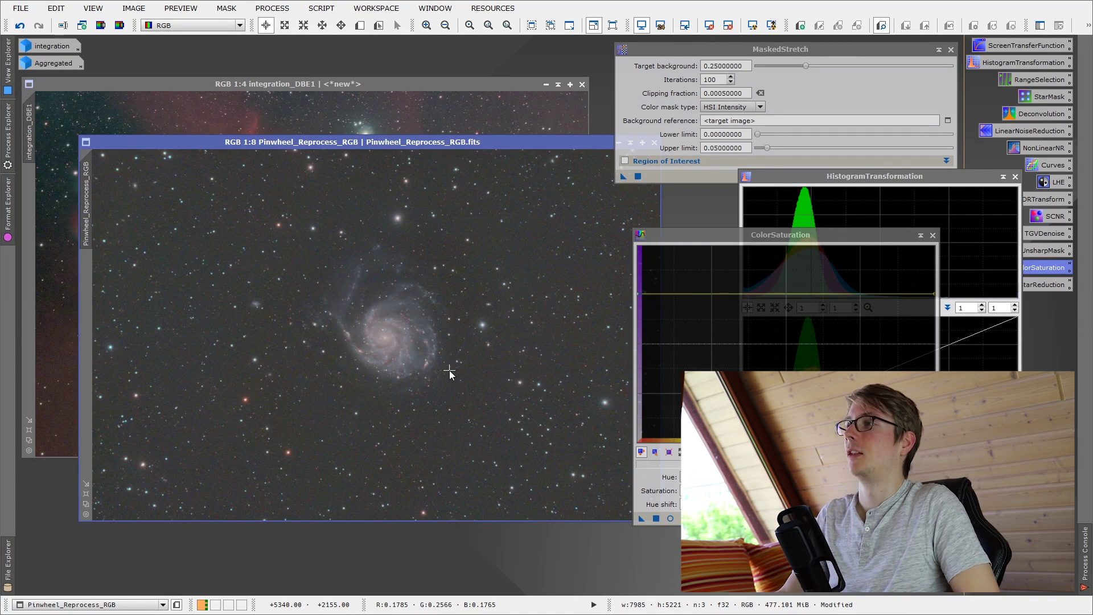
left_click(933, 235)
left_click(1015, 177)
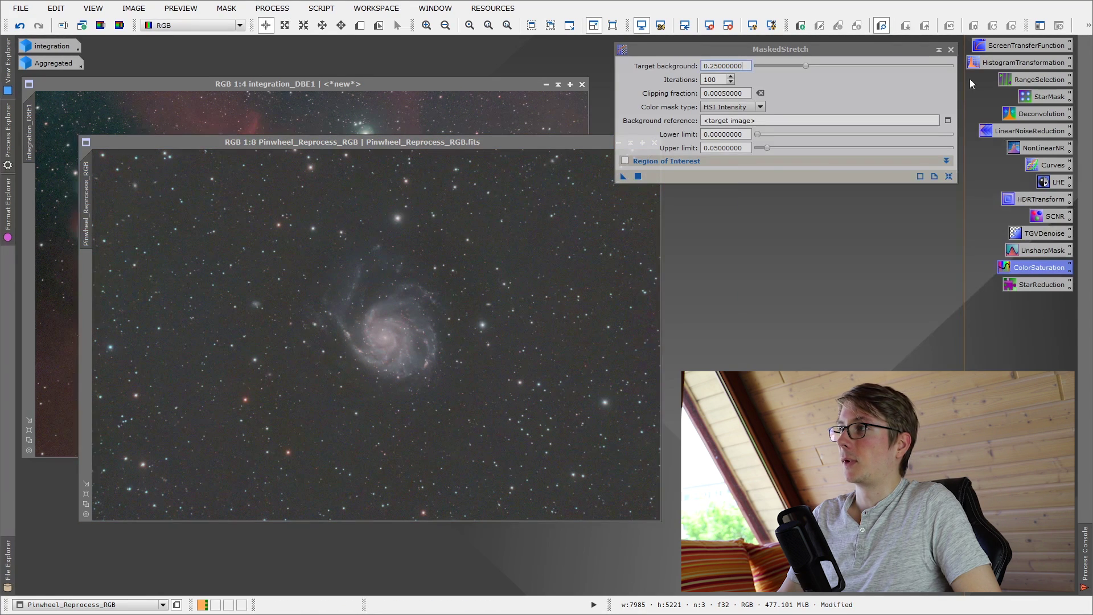
left_click(951, 50)
- Move the Pinwheel galaxy image aside and compare it with the Horsehead Nebula image
left_click_drag(439, 141, 804, 150)
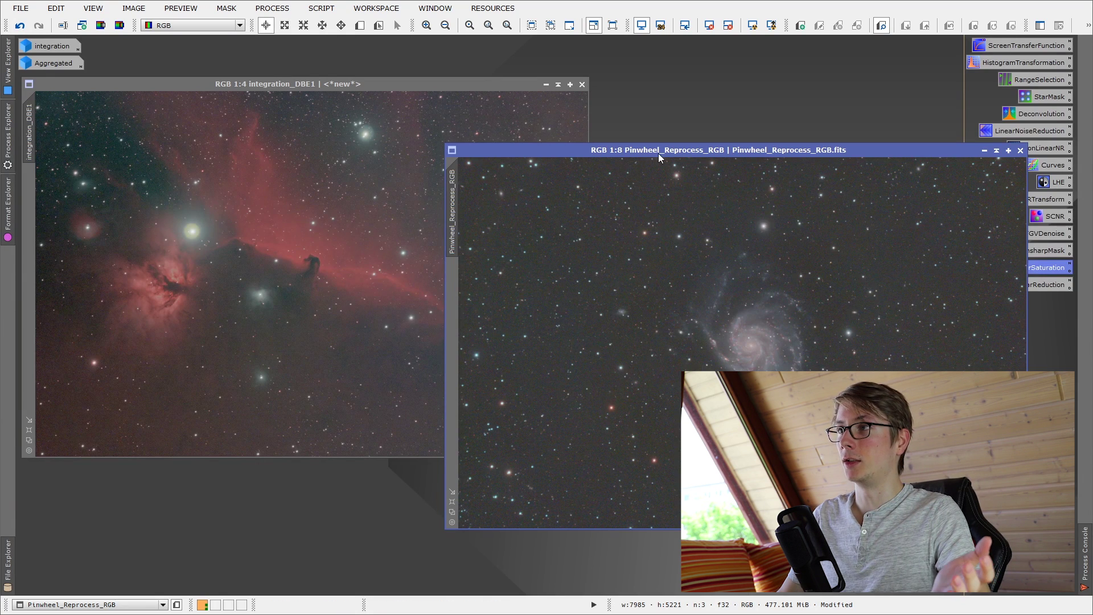
left_click_drag(659, 153, 551, 168)
left_click_drag(1006, 327, 1037, 318)
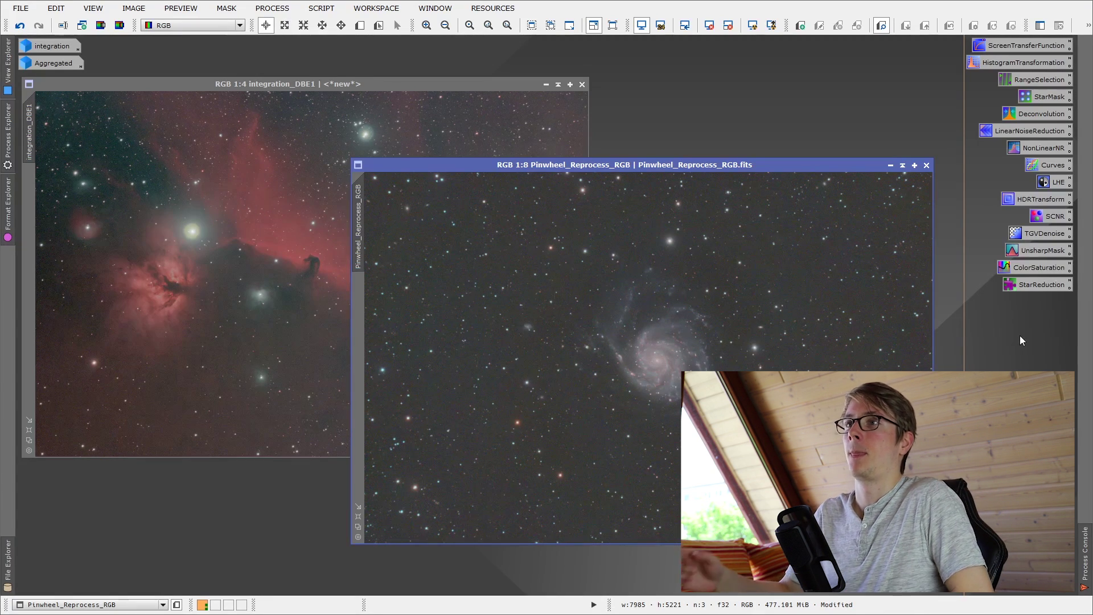
left_click(413, 85)
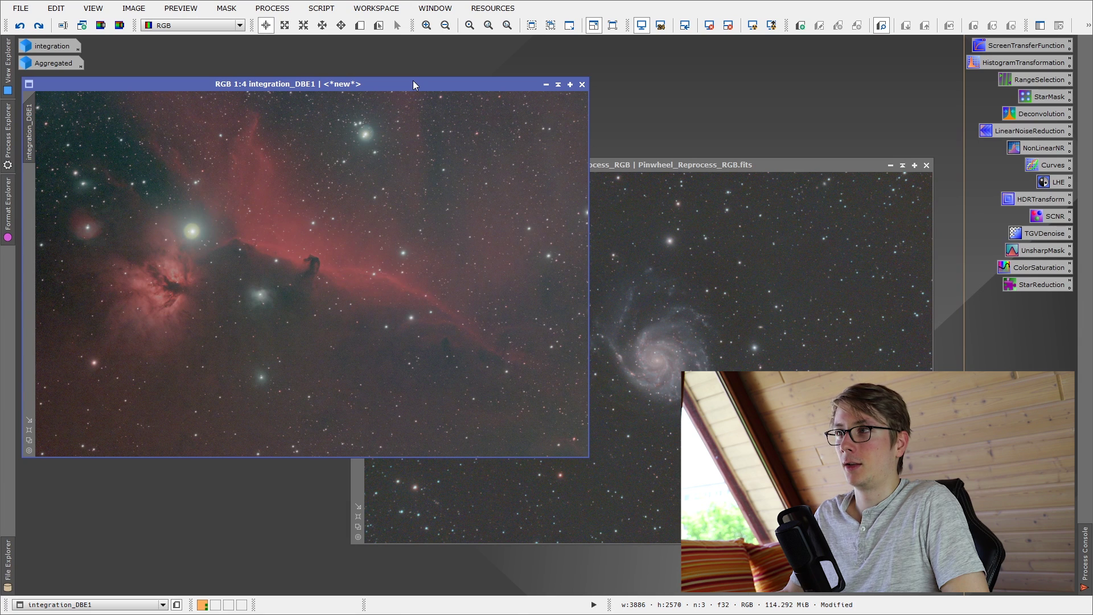
left_click(652, 165)
left_click_drag(652, 165, 581, 152)
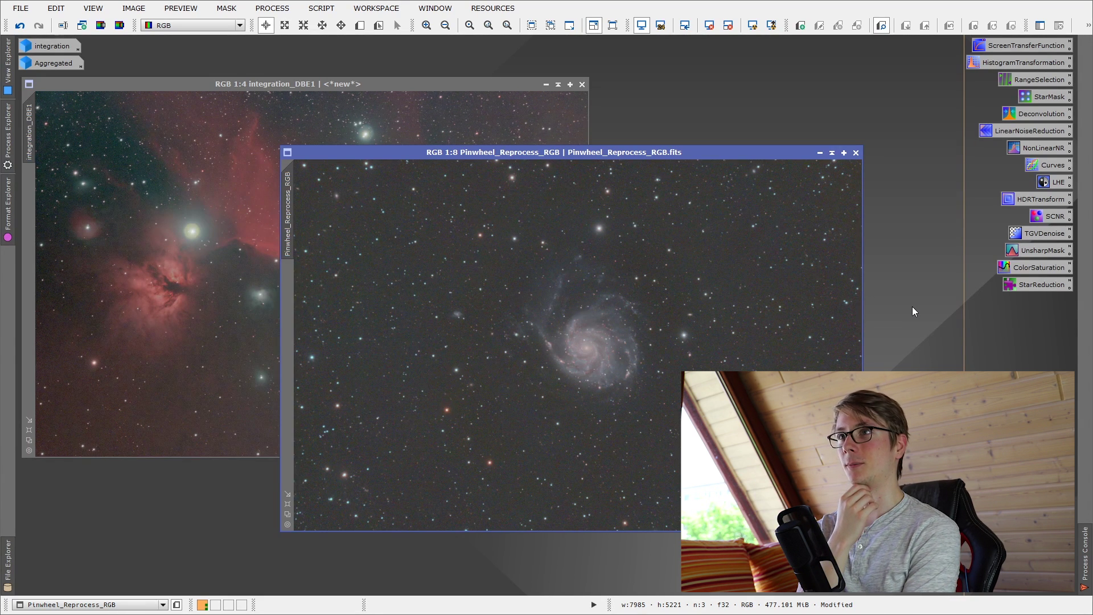
- Close the Pinwheel galaxy image and revert the Horsehead Nebula image to its unstretched linear state
left_click(857, 154)
key("Return")
left_click_drag(473, 88, 625, 112)
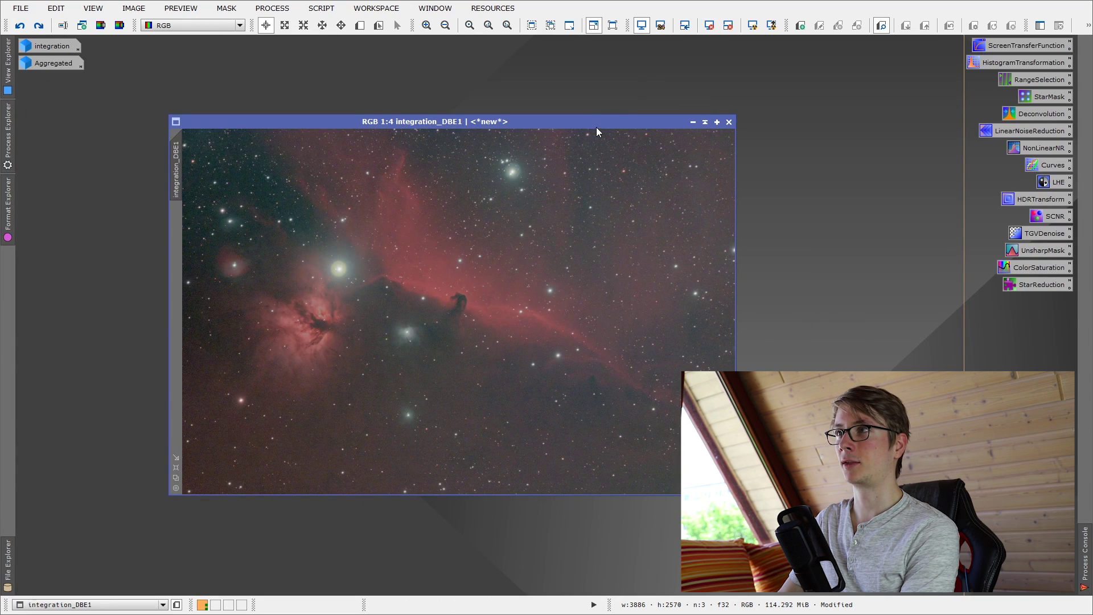
left_click_drag(597, 124, 576, 104)
right_click(393, 148)
left_click(407, 161)
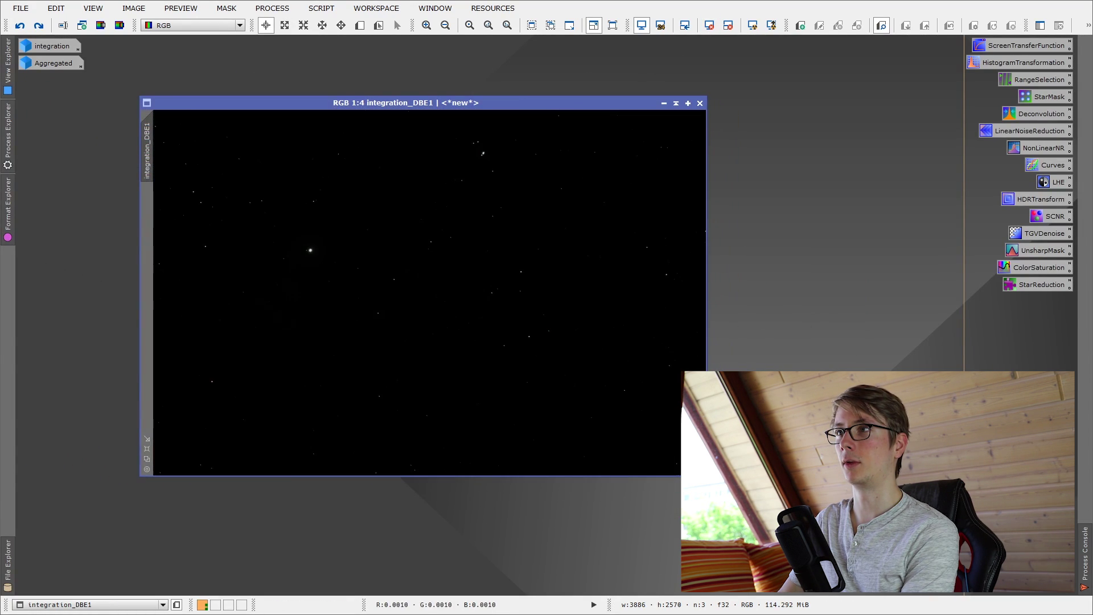
- Apply the automatic screen stretch permanently to the Horsehead Nebula image through HistogramTransformation, reset its screen stretch and close both process windows
left_click(1015, 49)
left_click(1019, 63)
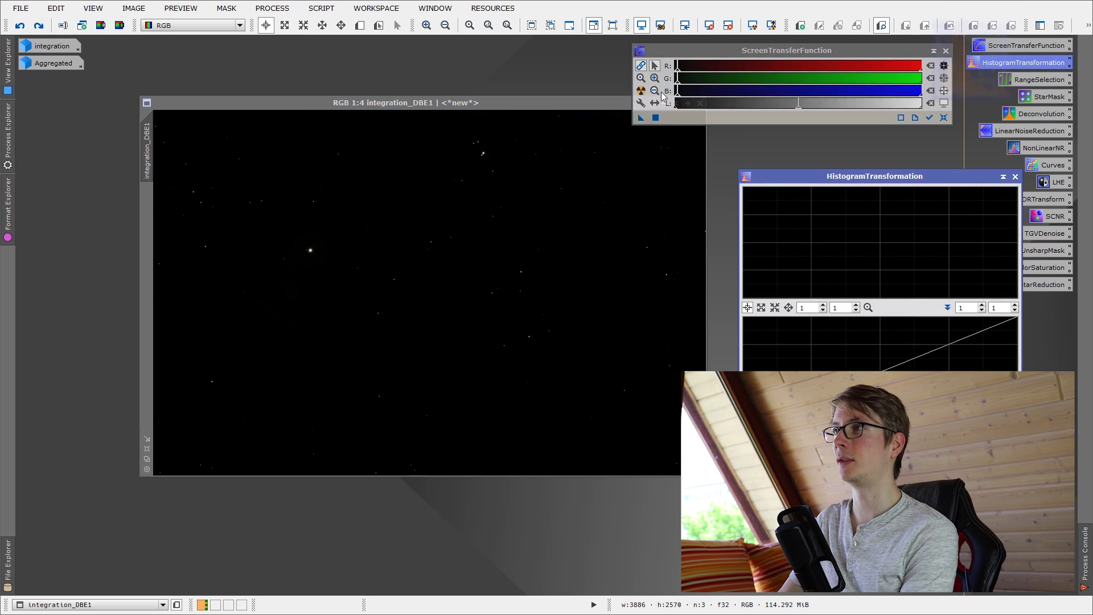
left_click(641, 90)
left_click_drag(641, 117, 520, 312)
left_click(717, 26)
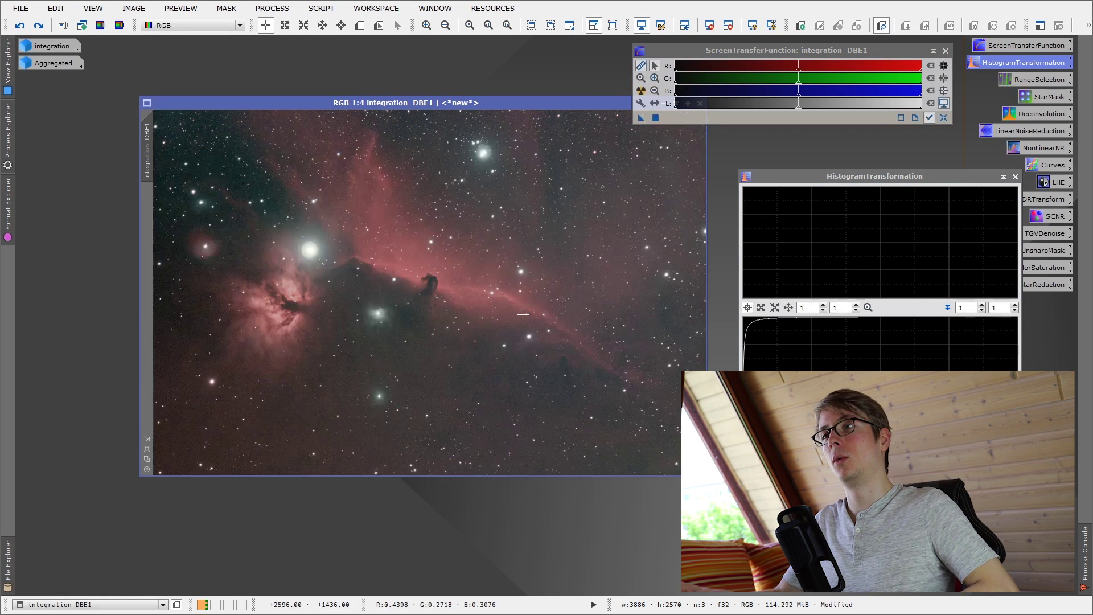
left_click(1015, 177)
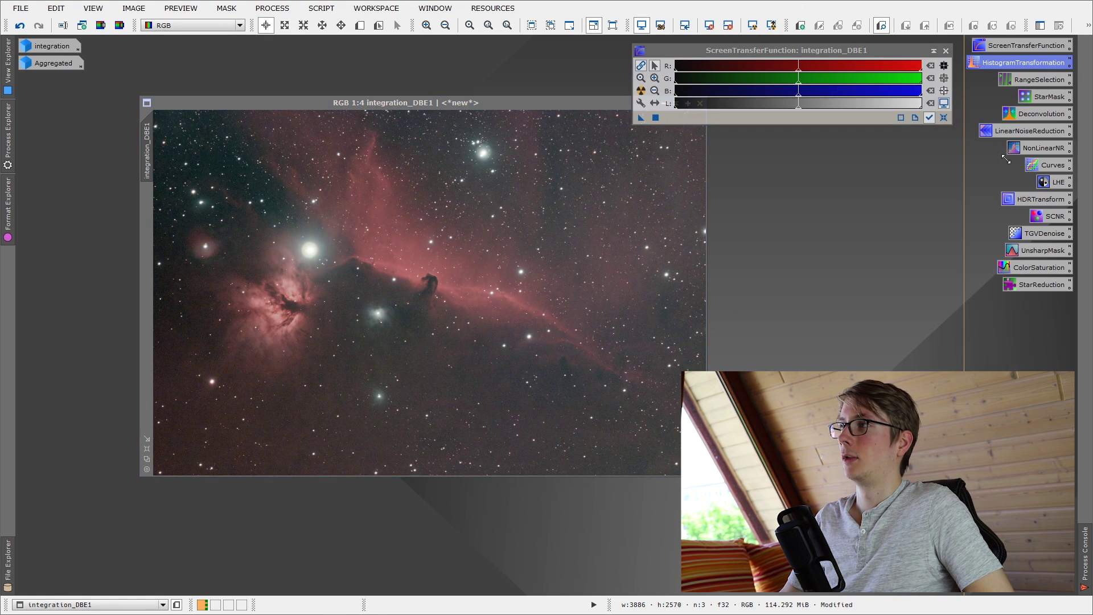
left_click(946, 51)
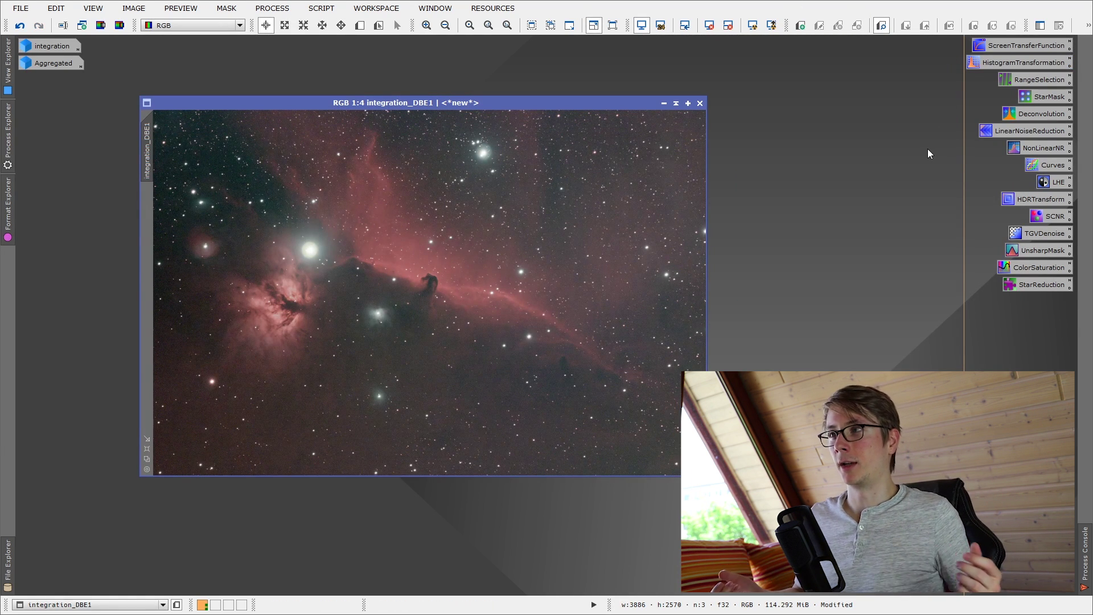